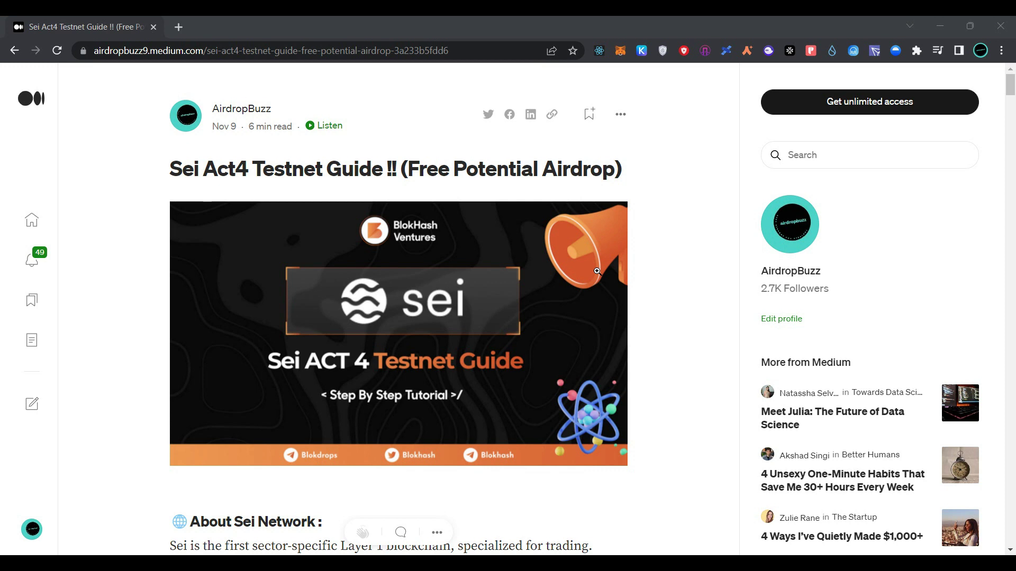
Step: Read the article's Sei Network introduction and Act4 task chart down to the full testnet guide
scroll(597, 271, "down", 5)
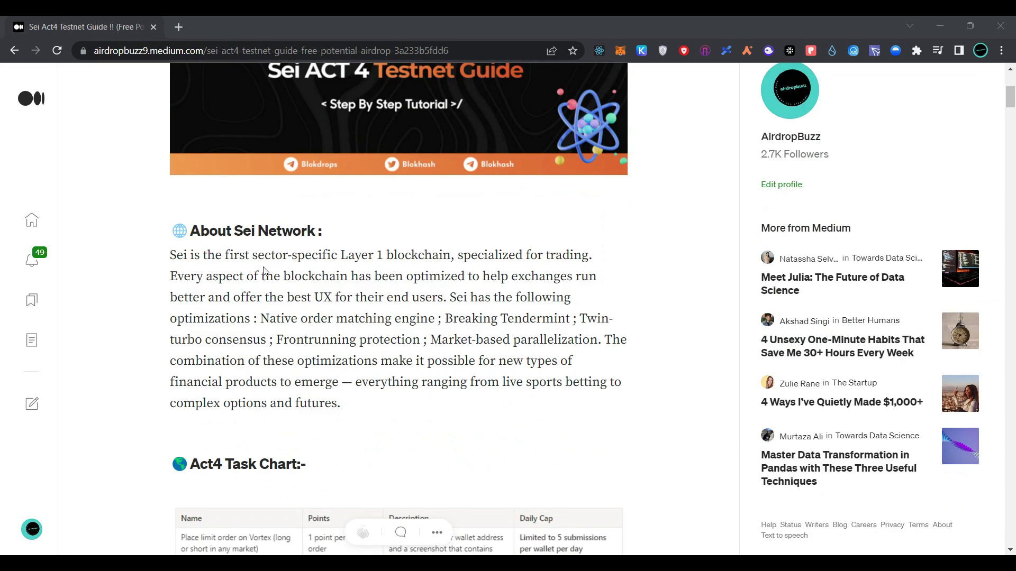
scroll(265, 271, "down", 1)
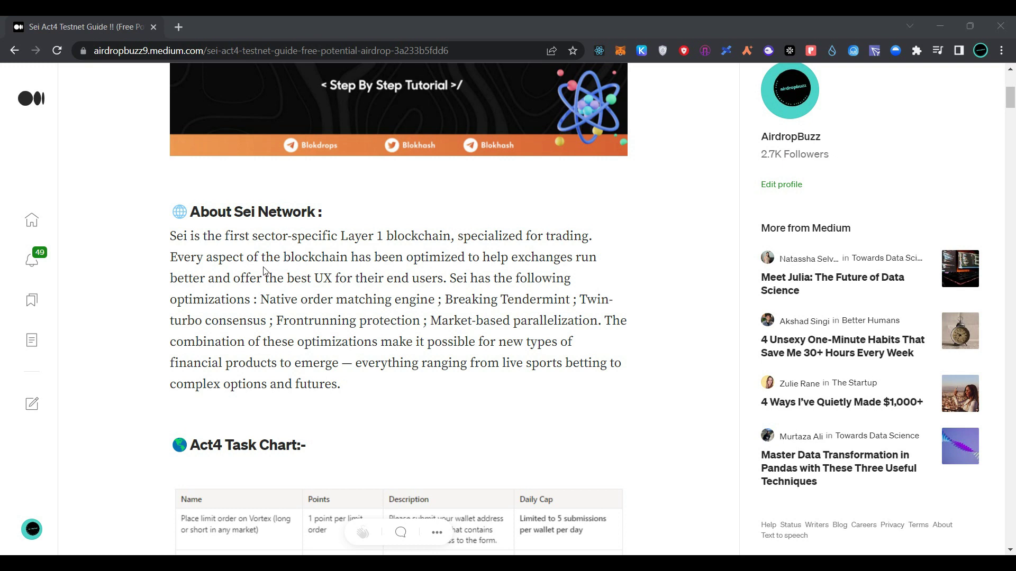
scroll(267, 273, "down", 5)
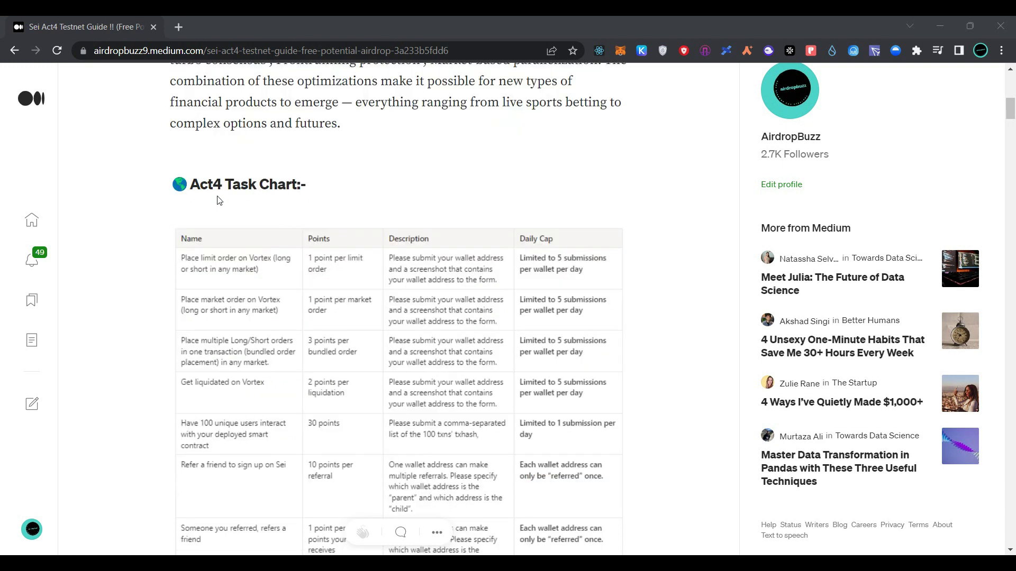
scroll(219, 200, "down", 5)
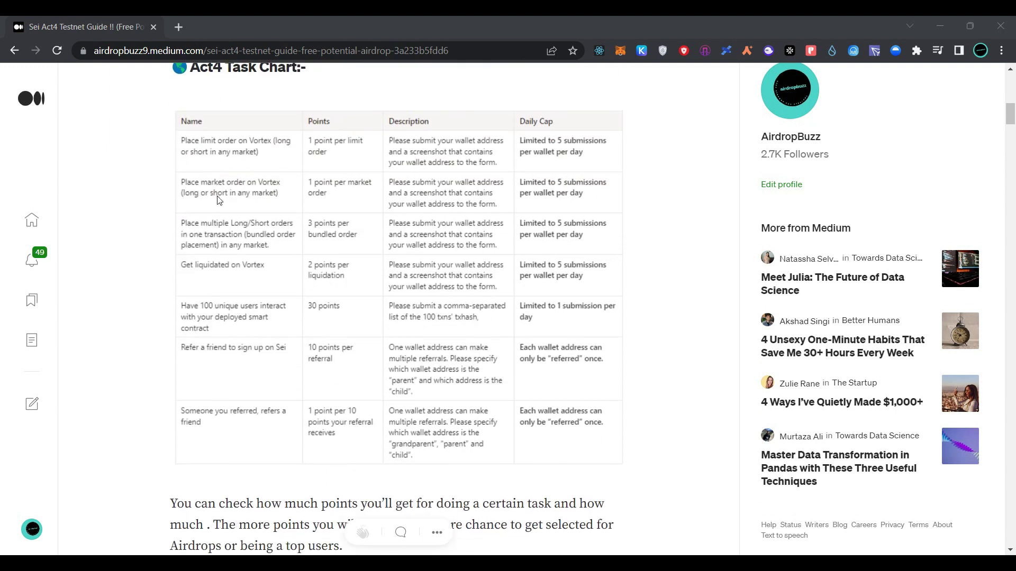
scroll(217, 196, "down", 7)
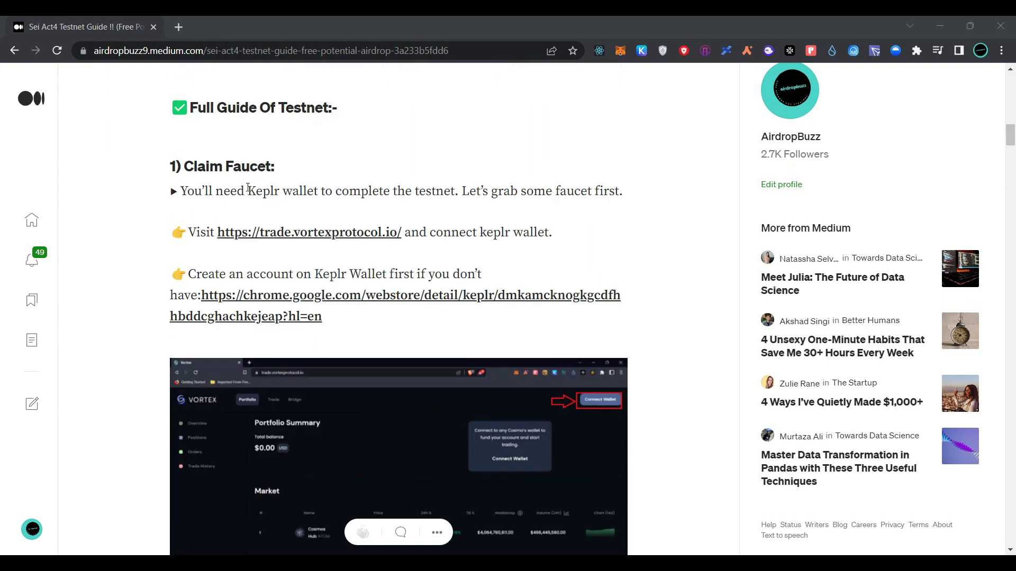
Step: Open the trade.vortexprotocol.io link from the guide's Claim Faucet section
scroll(248, 187, "down", 1)
scroll(247, 187, "down", 1)
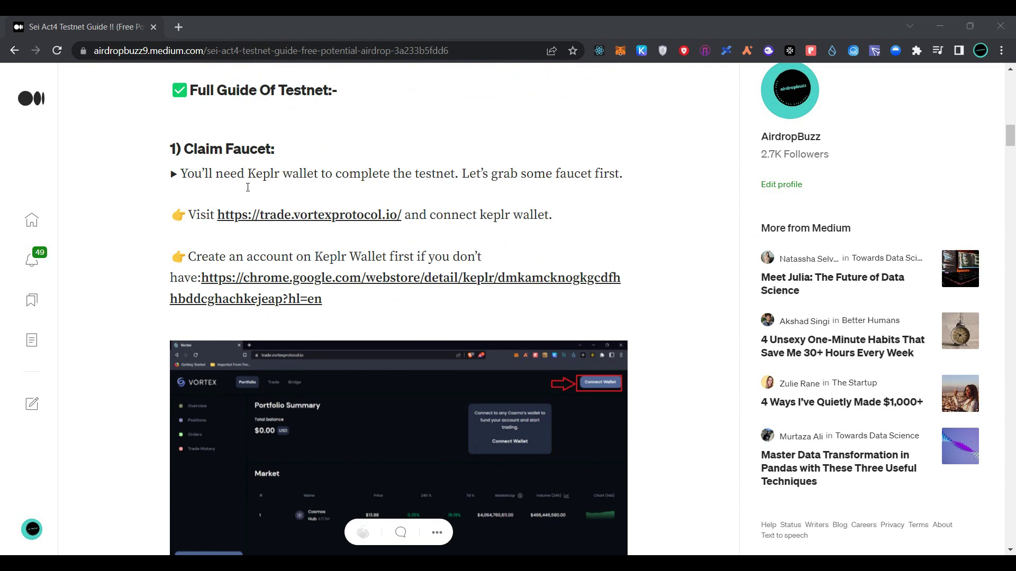
scroll(247, 188, "down", 1)
left_click(324, 194)
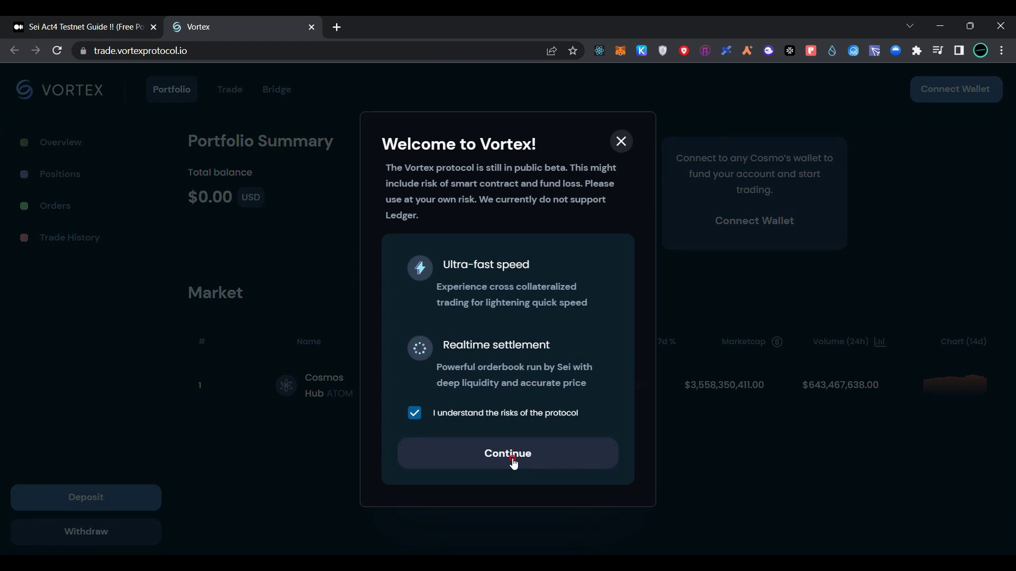
Step: Continue past the Vortex risk notice and connect the Keplr wallet, approving the request to add the atlantic-1 chain
left_click(512, 460)
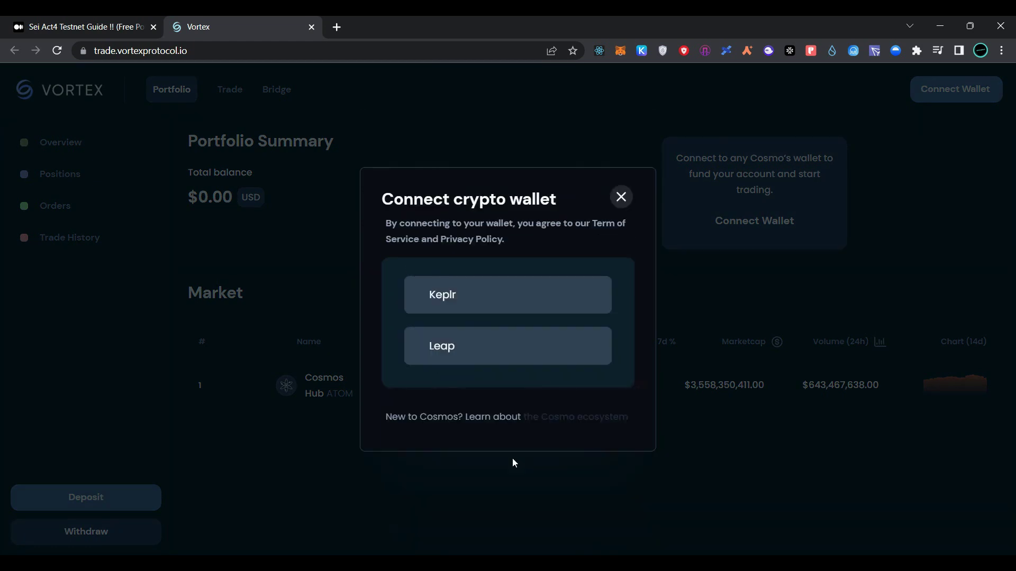
left_click(497, 295)
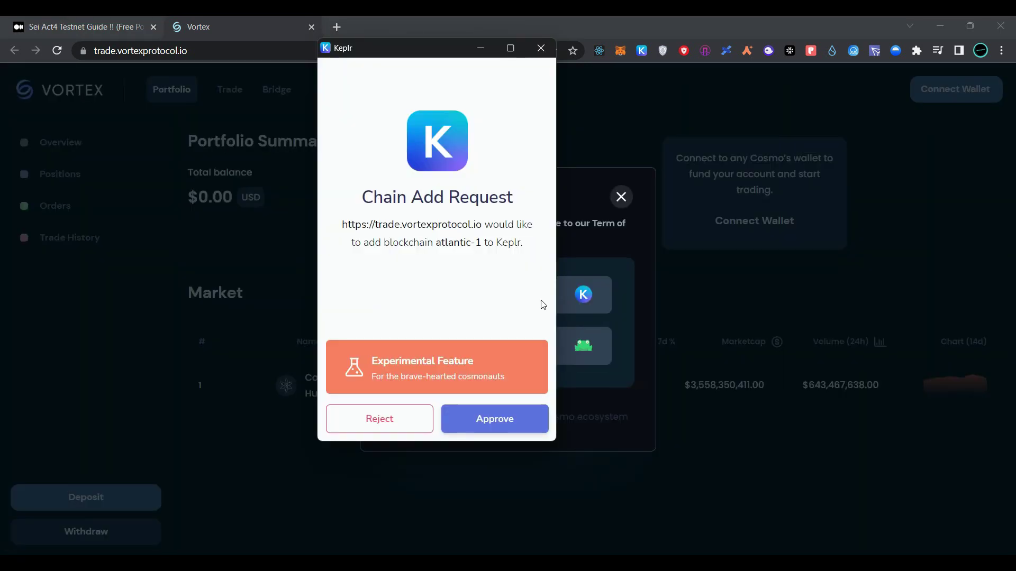
left_click(477, 424)
key("Return")
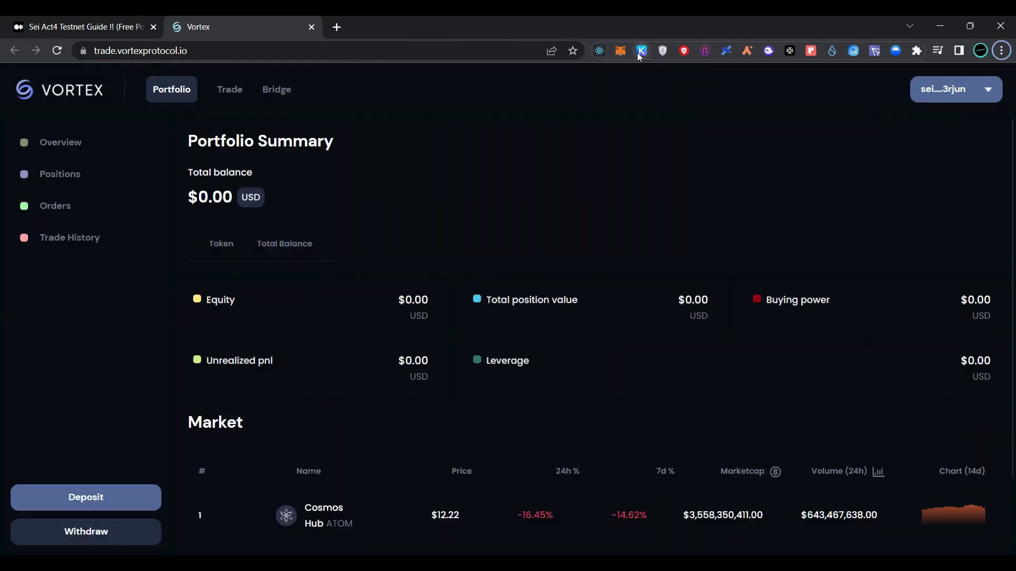
Step: Switch the Keplr wallet's network to Sei Testnet and close the wallet
left_click(640, 51)
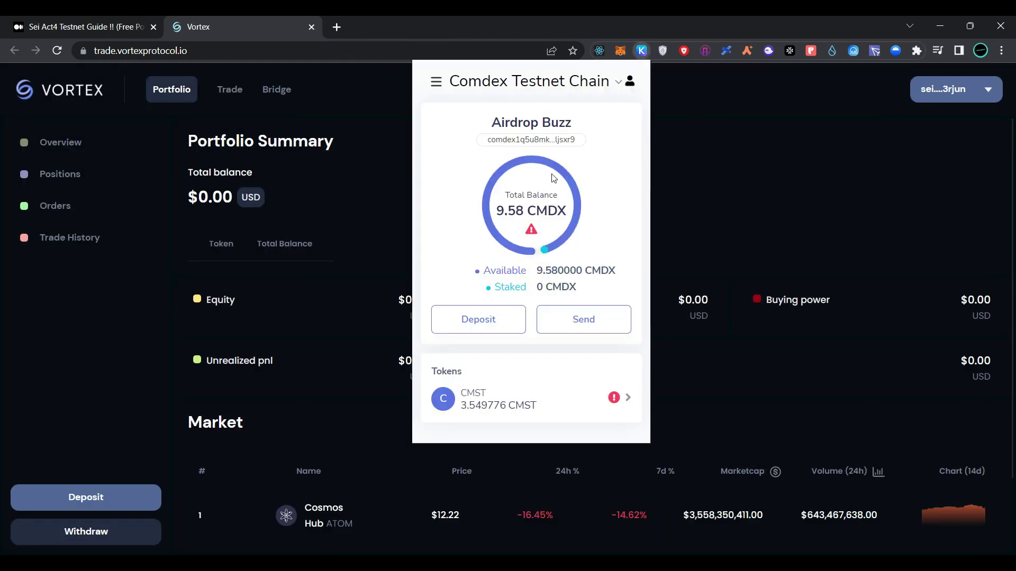
left_click(597, 84)
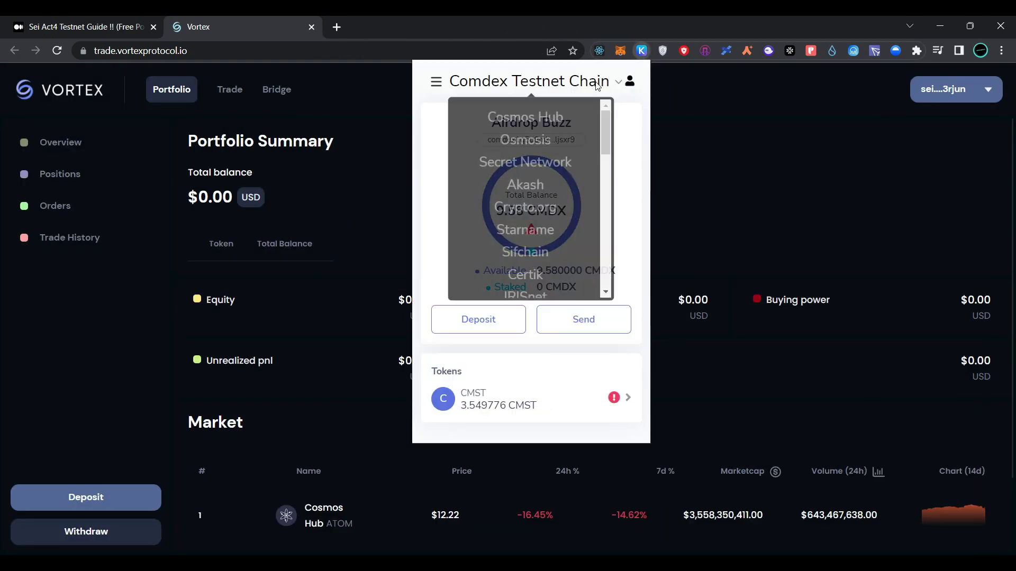
scroll(516, 262, "down", 5)
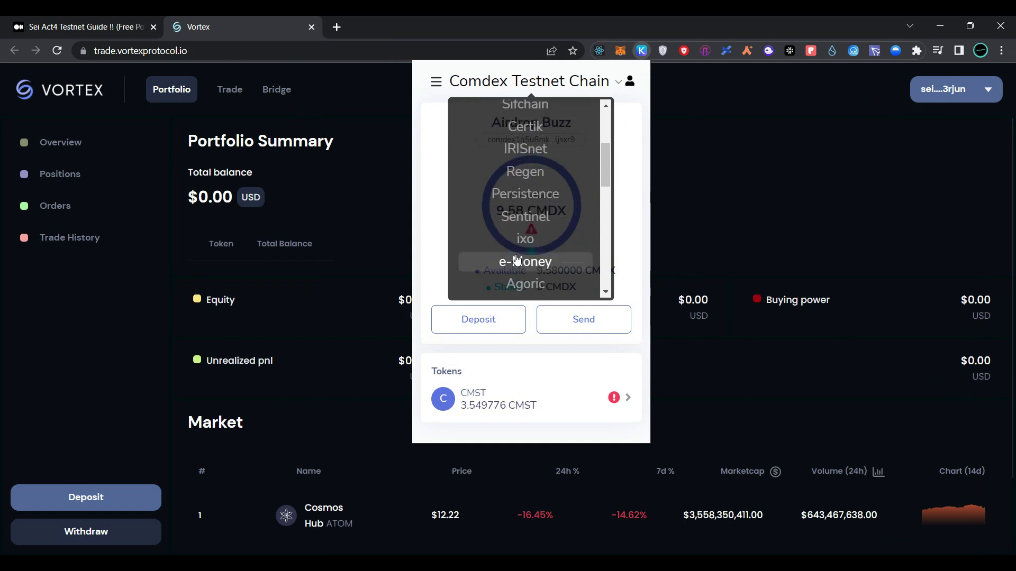
scroll(517, 259, "down", 8)
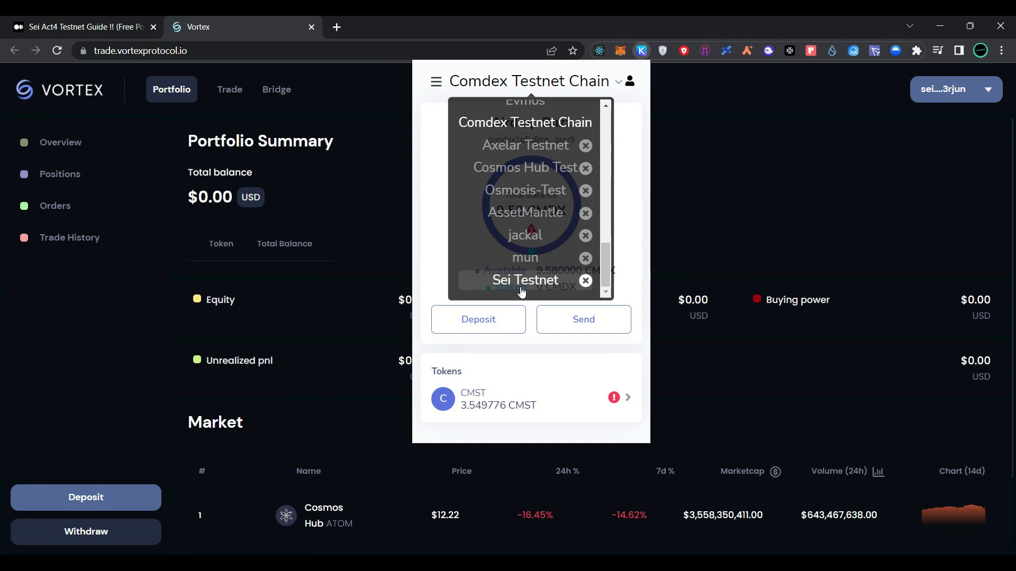
left_click(523, 292)
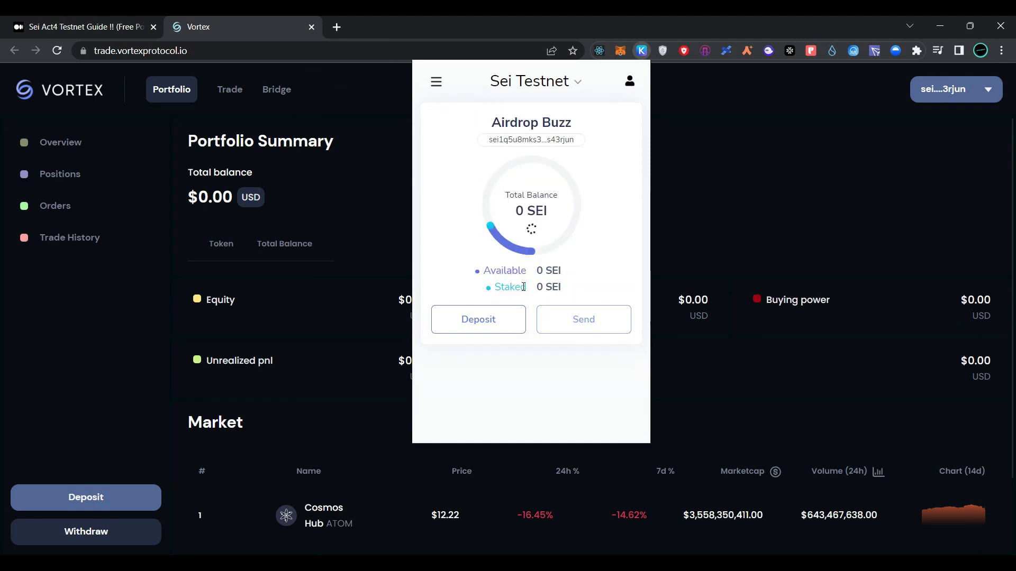
left_click(376, 306)
Step: Return to the Medium guide and open its Sei Discord invite link, discord.gg/sei
left_click(79, 27)
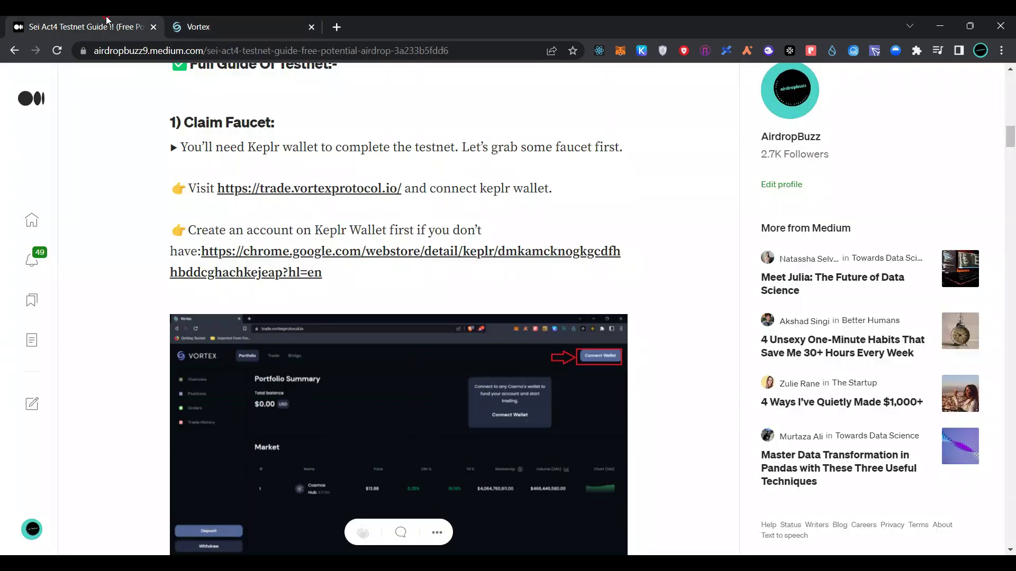
scroll(304, 240, "down", 3)
scroll(305, 242, "down", 7)
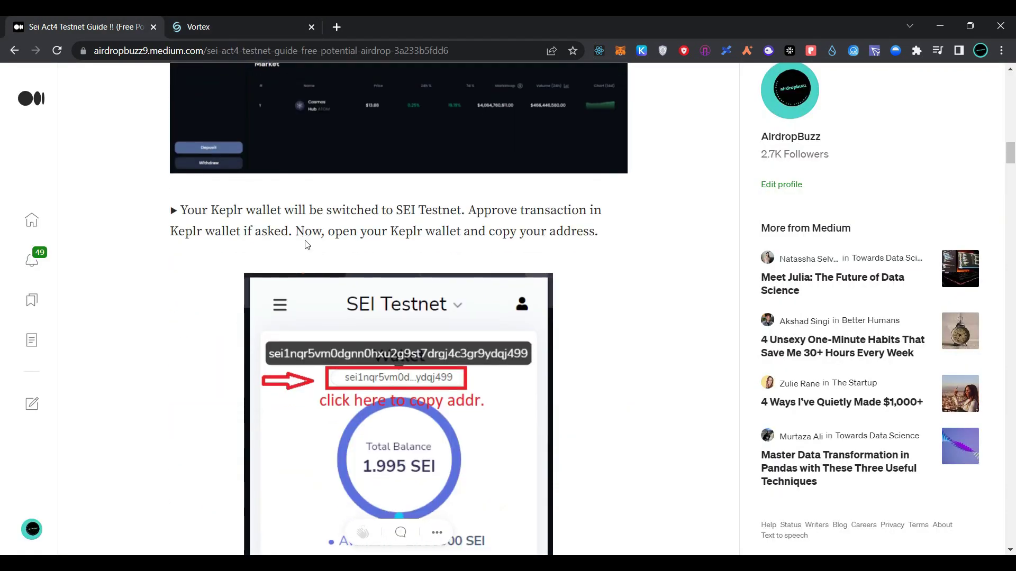
scroll(305, 242, "up", 7)
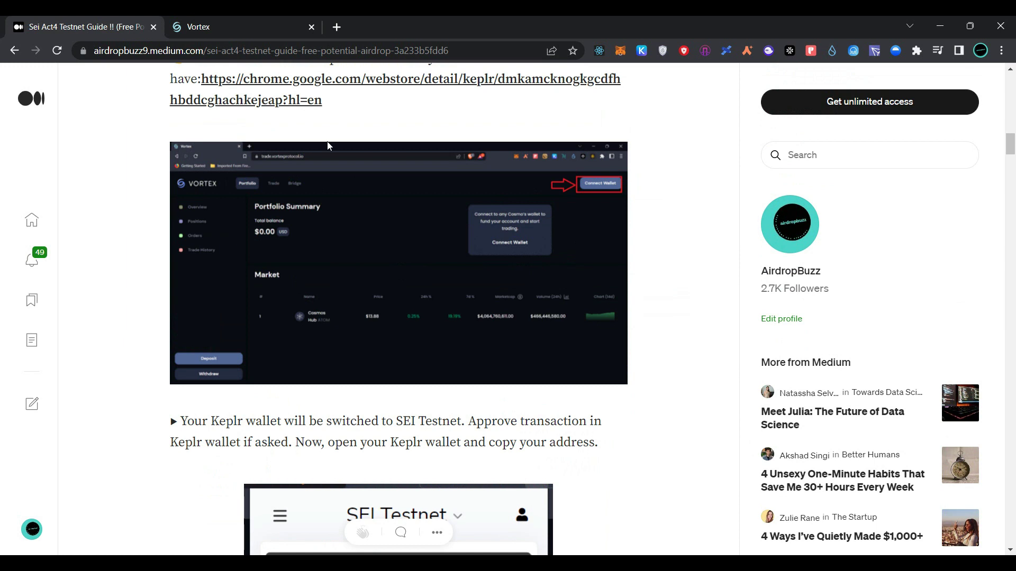
scroll(329, 110, "up", 1)
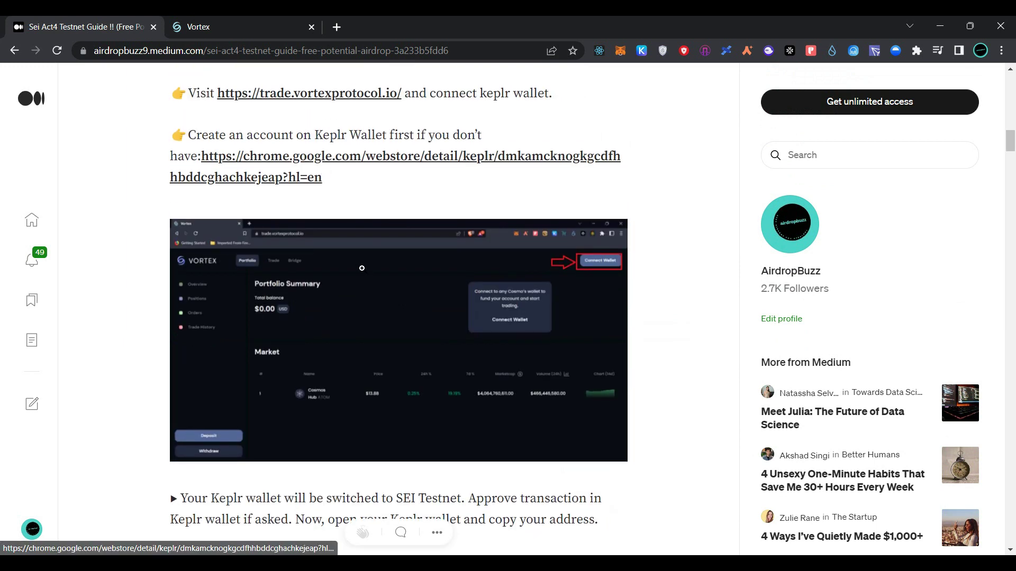
scroll(363, 273, "down", 10)
scroll(363, 273, "down", 6)
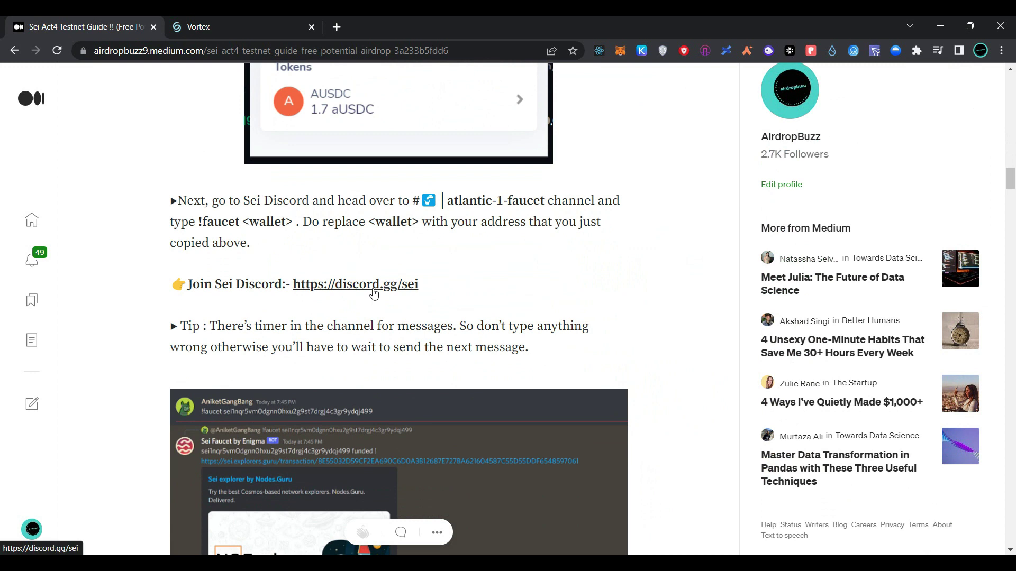
left_click(373, 286)
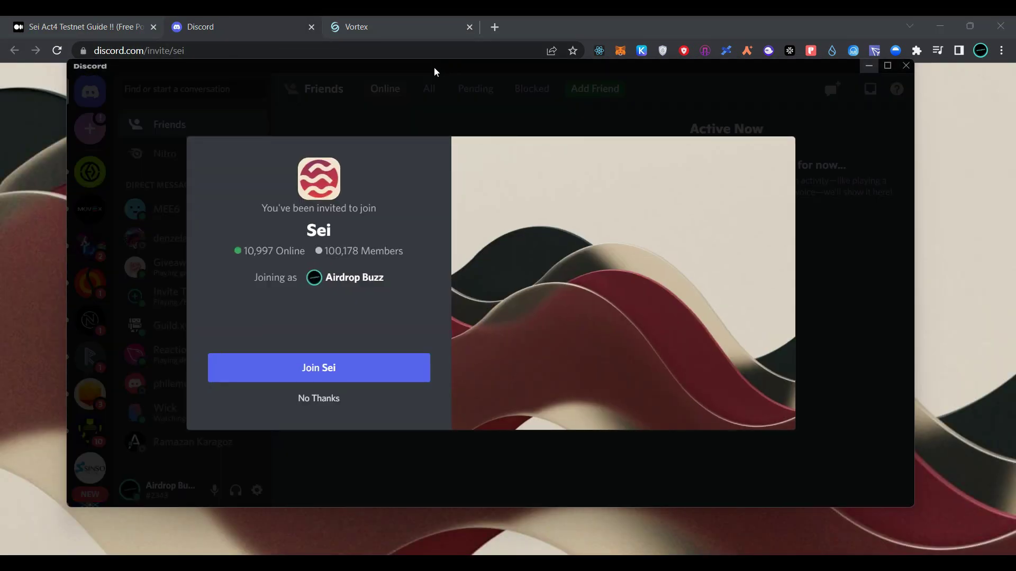
Step: Join the Sei server in Discord, dismiss its welcome message, and submit agreement to the server rules
left_click(355, 379)
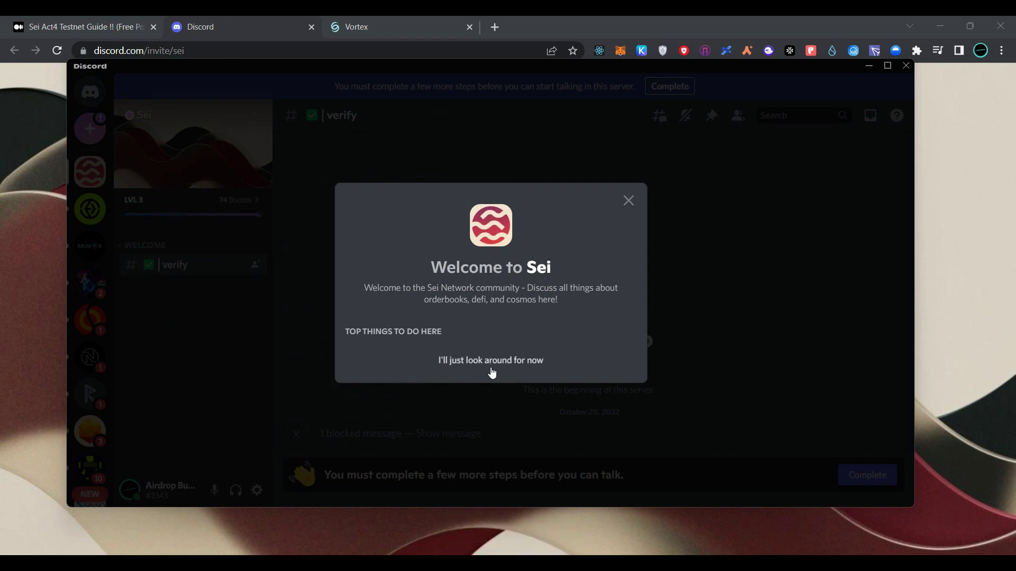
left_click(492, 372)
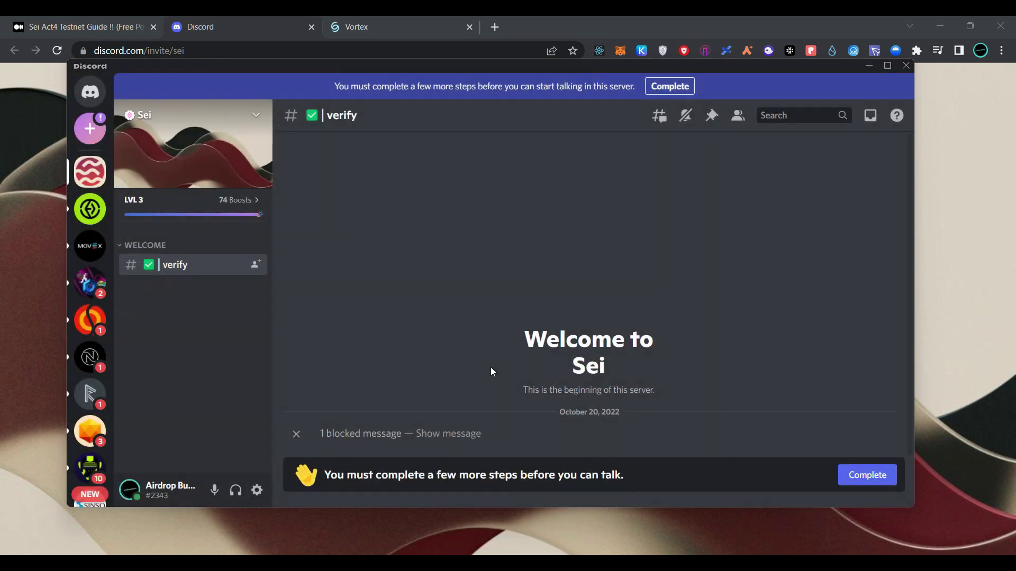
left_click(853, 470)
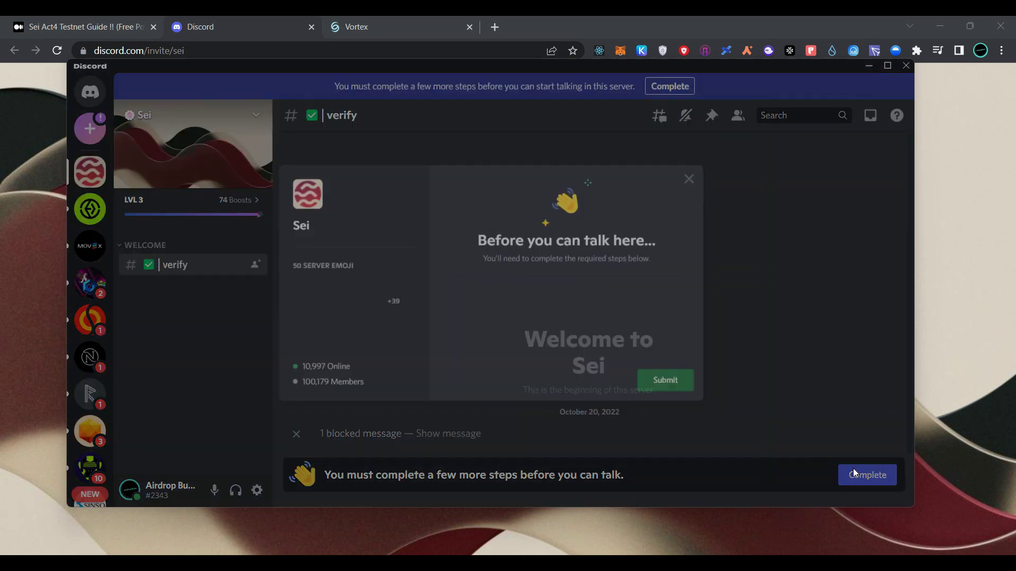
scroll(582, 391, "down", 3)
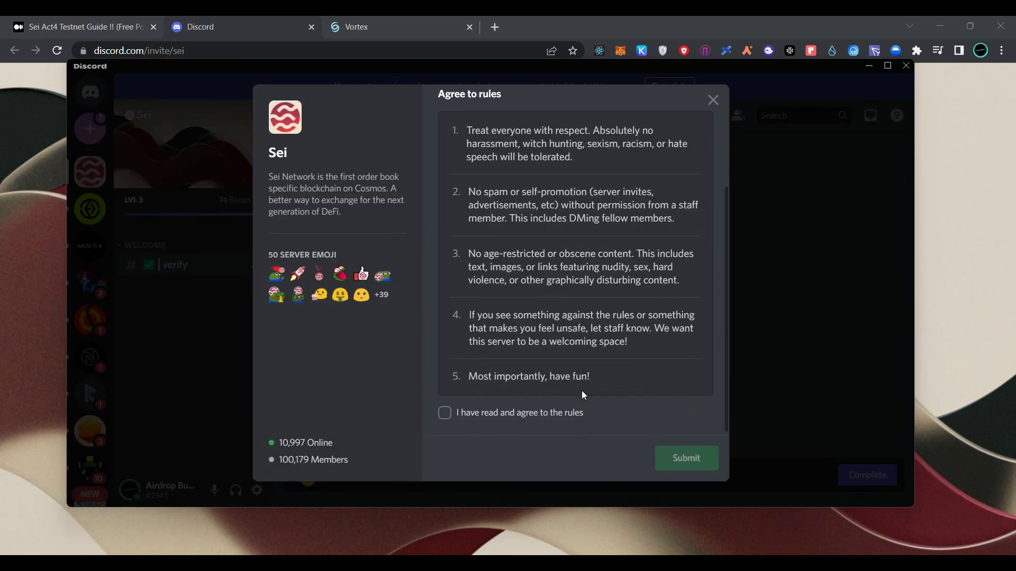
left_click(461, 420)
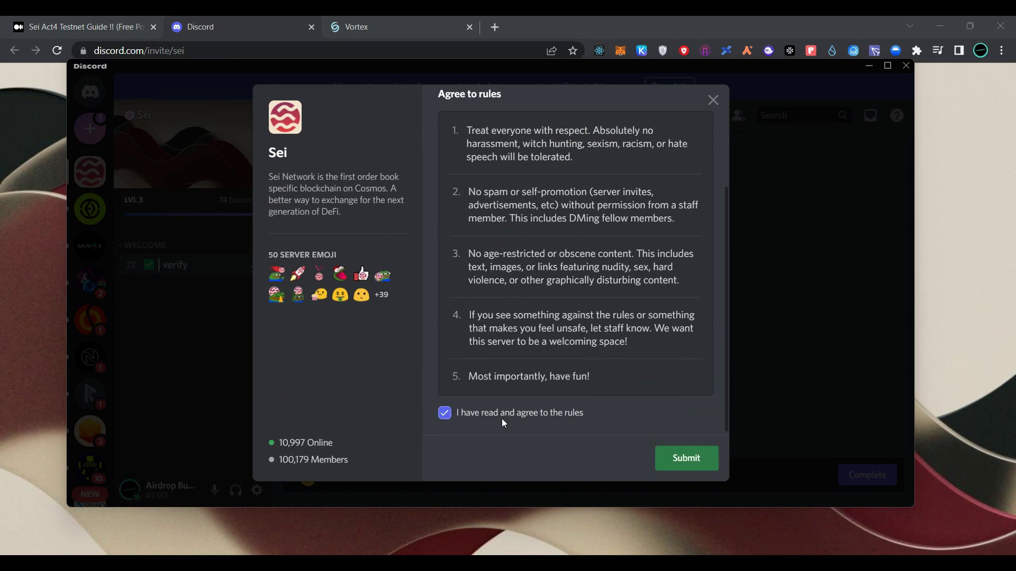
left_click(697, 467)
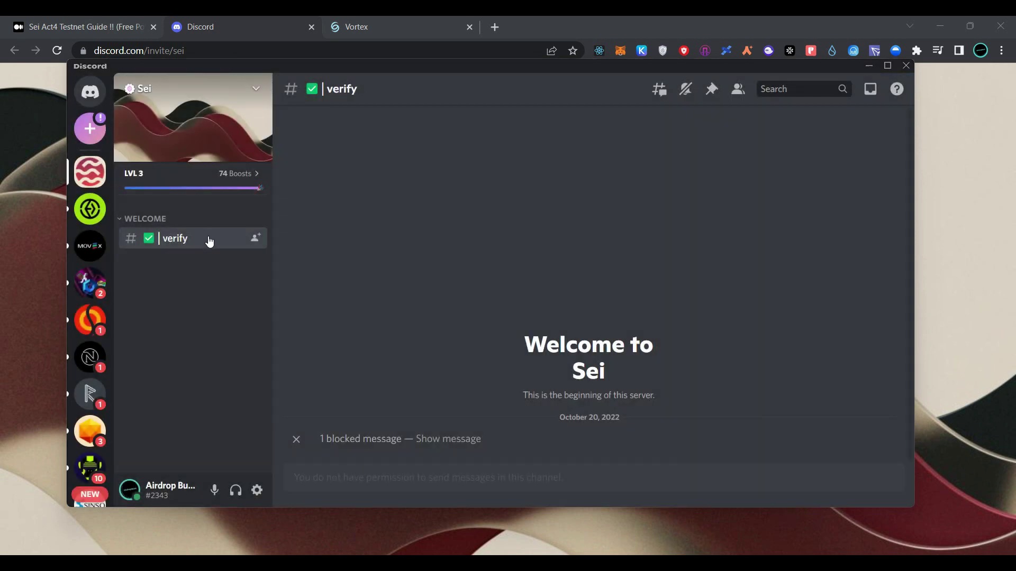
Step: Reveal the blocked Captcha.bot messages in the verify channel and request human verification
left_click(437, 447)
left_click(358, 434)
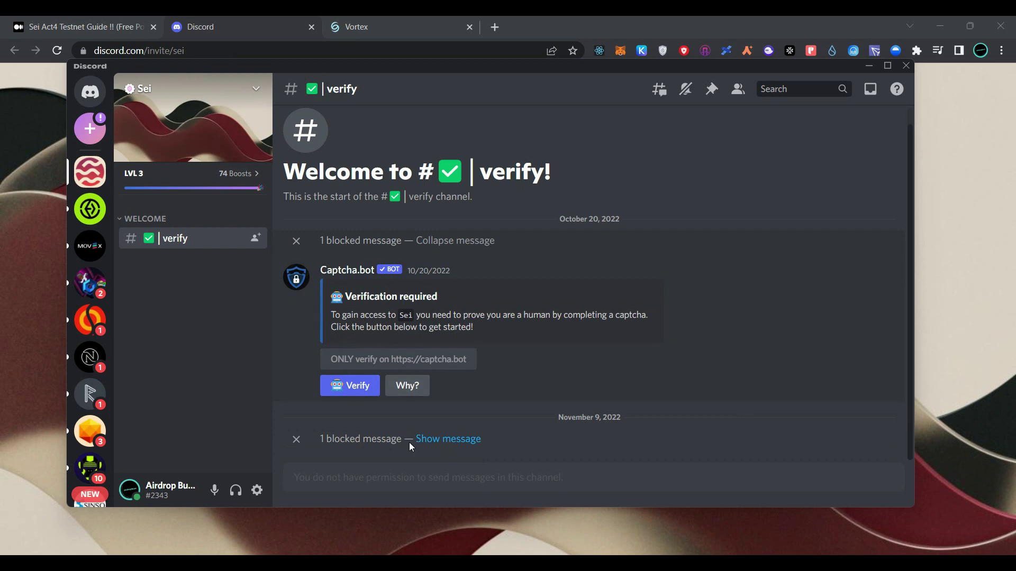
left_click(426, 441)
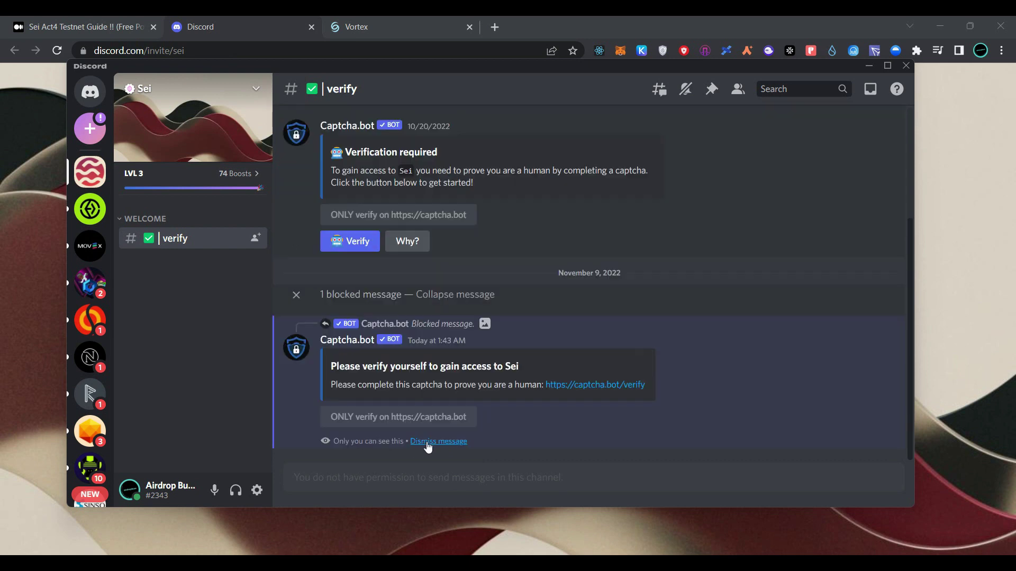
Step: Open the captcha.bot verification link and authorize Captcha.bot to access the Discord account
left_click(621, 391)
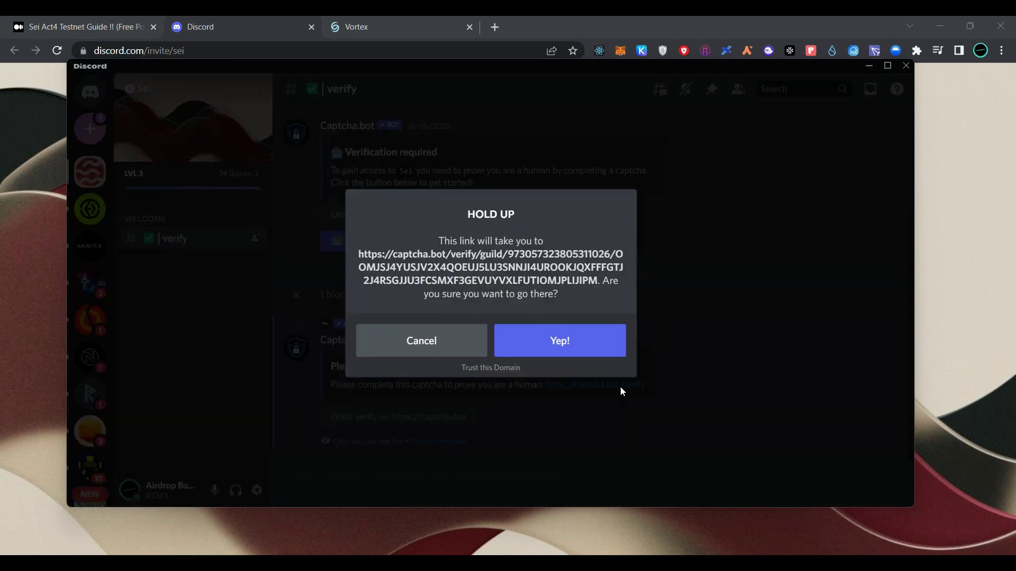
left_click(573, 351)
left_click(192, 284)
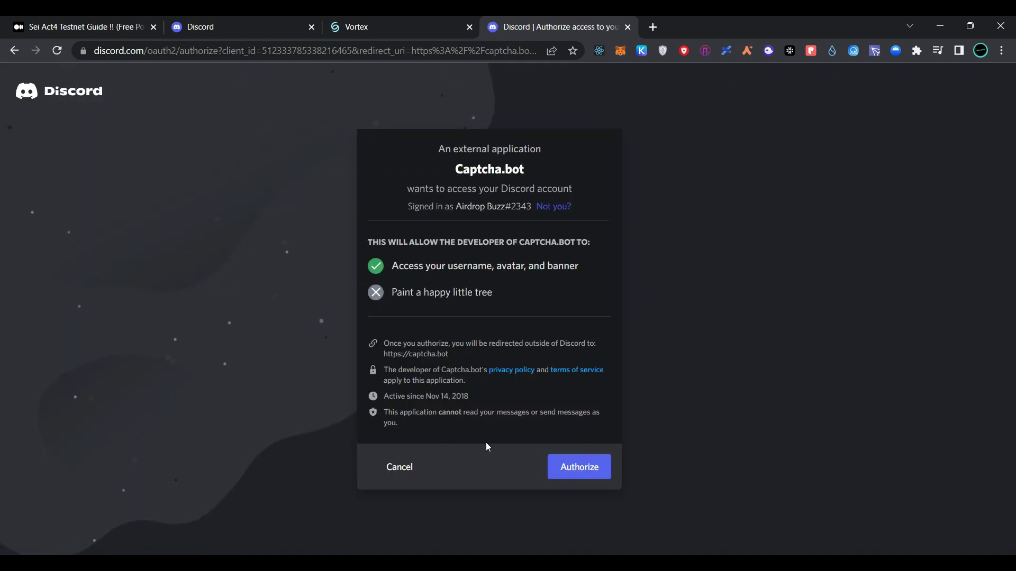
left_click(582, 478)
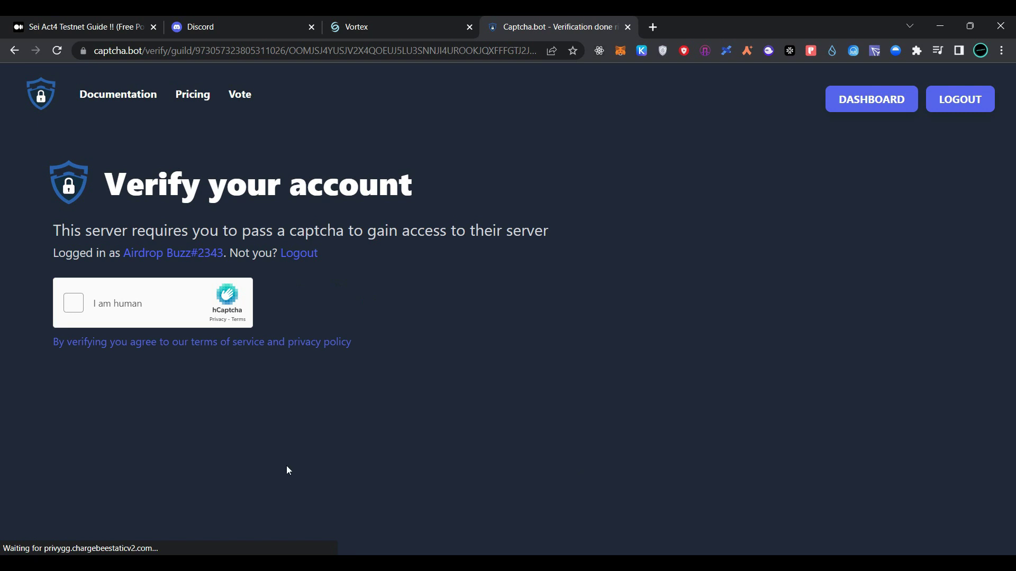
Step: Complete the hCaptcha challenge by selecting the images containing a rough sea and submit it for verification
left_click(96, 308)
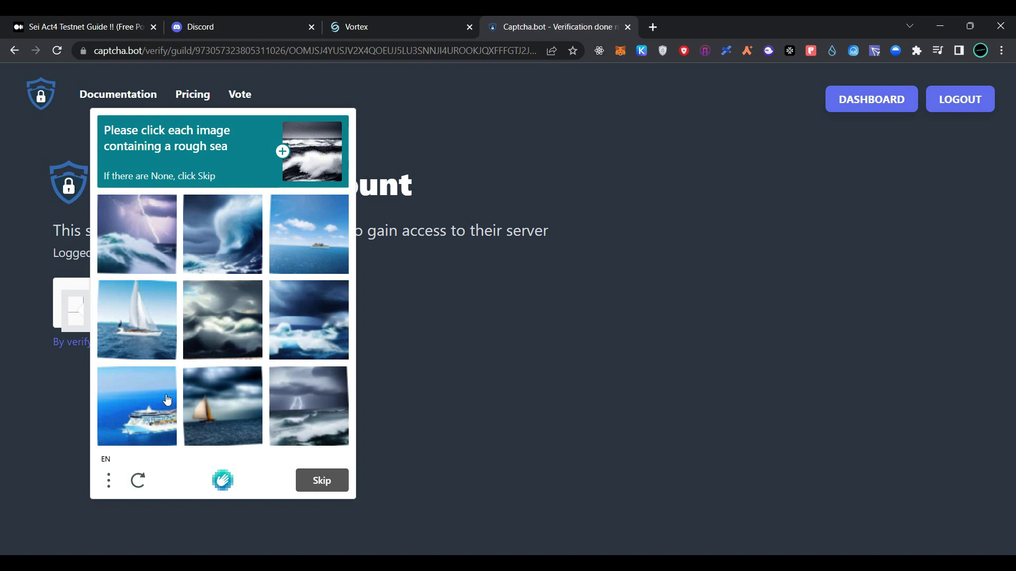
left_click(147, 248)
left_click(201, 252)
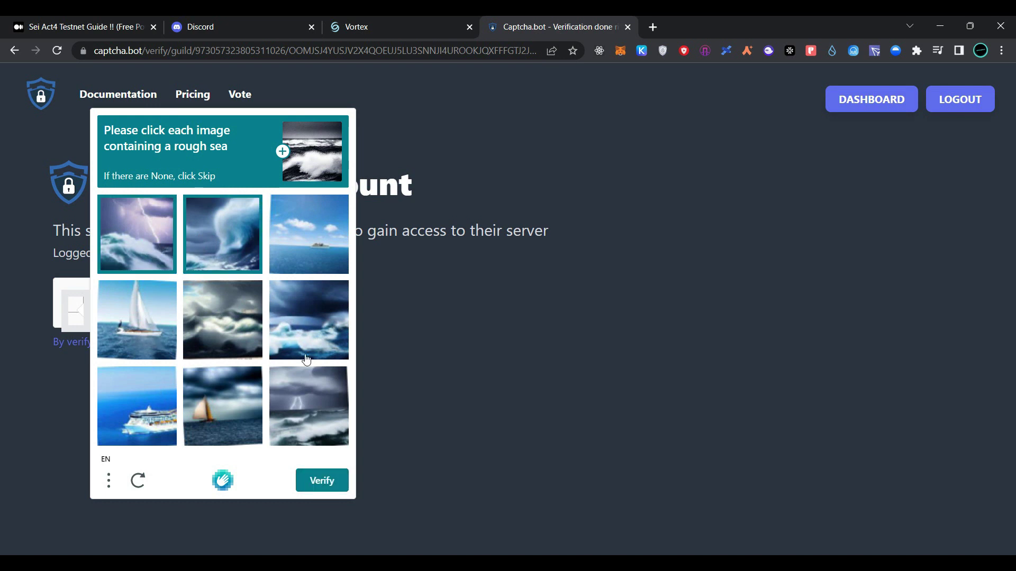
left_click(295, 430)
left_click(311, 484)
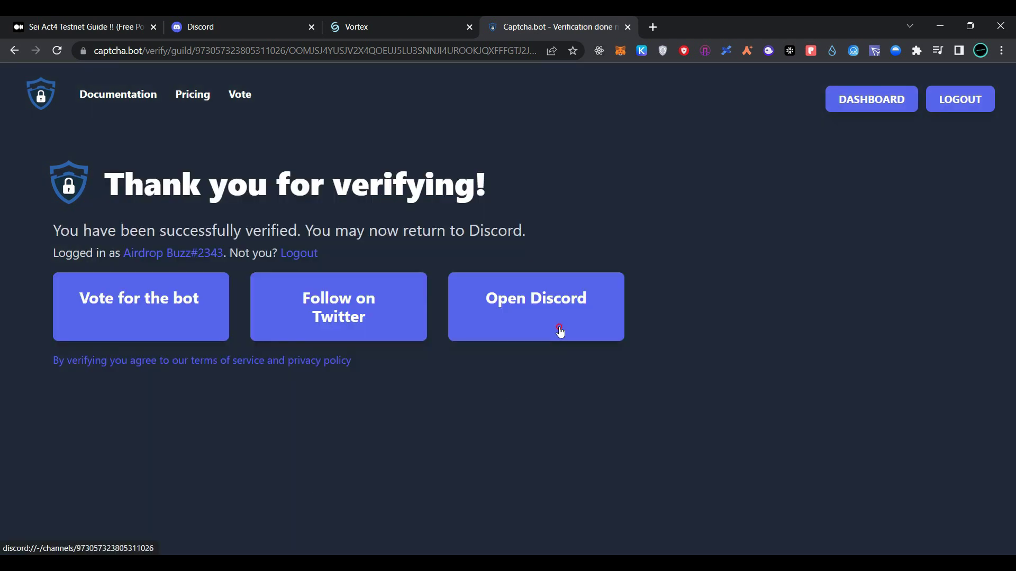
Step: Return to the Discord app from the verification page and open the Sei server's devnet-faucet channel to view recent requests
left_click(559, 329)
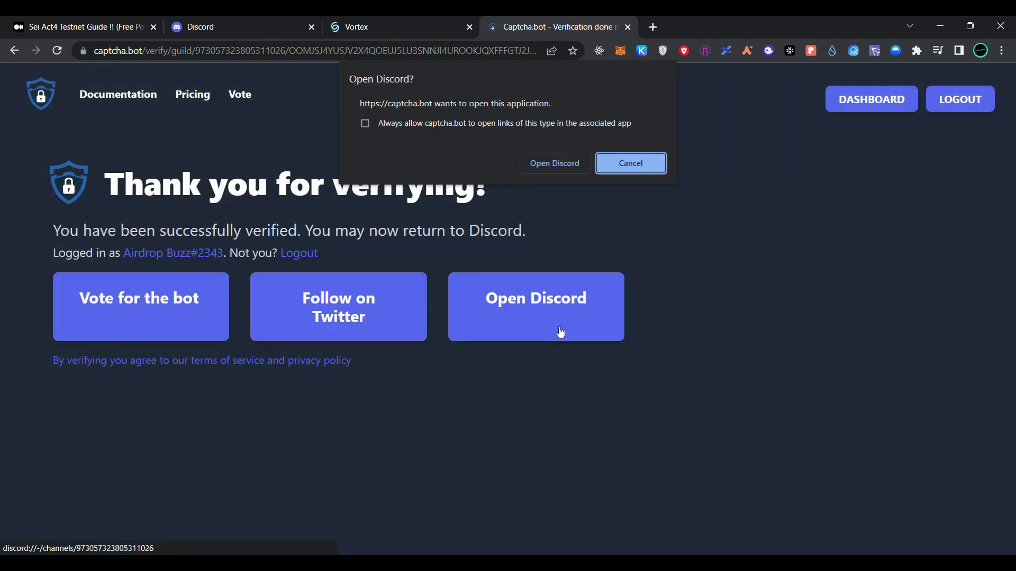
left_click(567, 166)
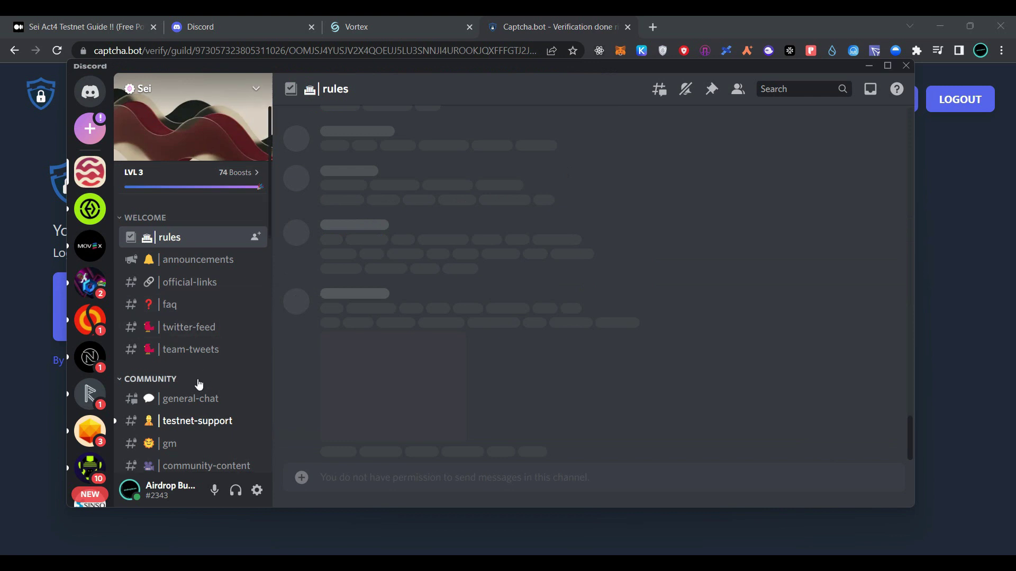
scroll(198, 384, "down", 5)
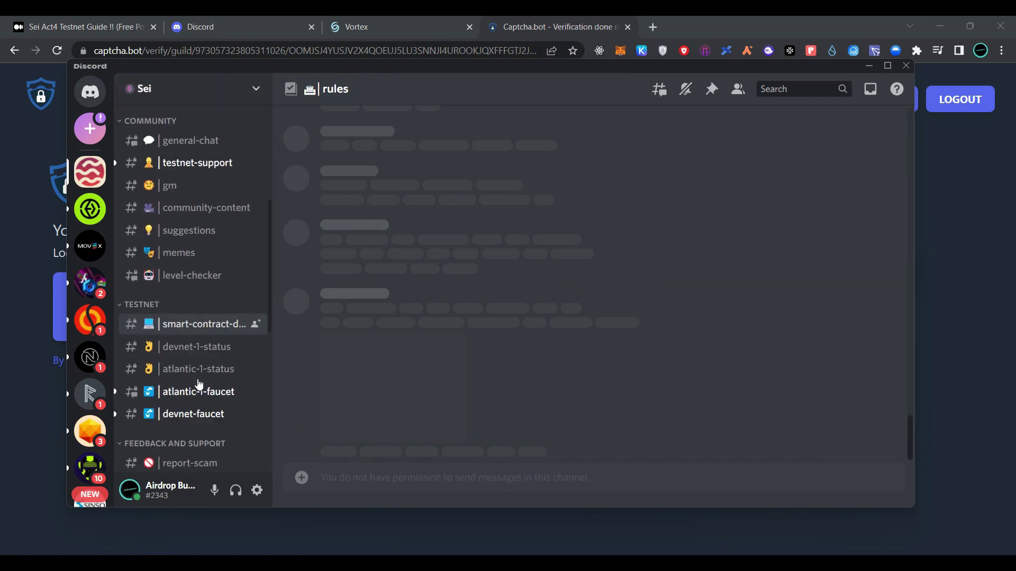
left_click(197, 414)
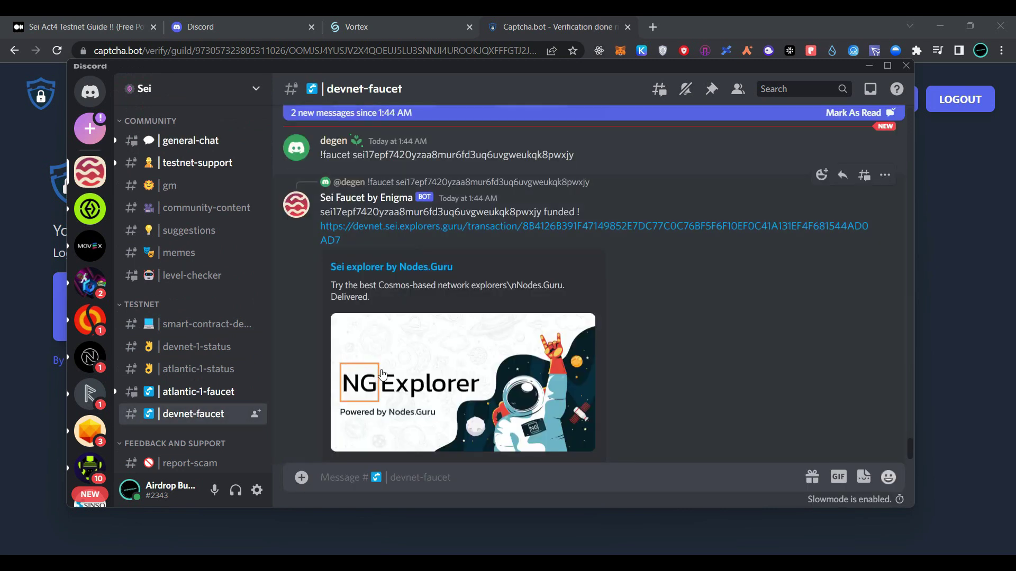
scroll(382, 375, "up", 3)
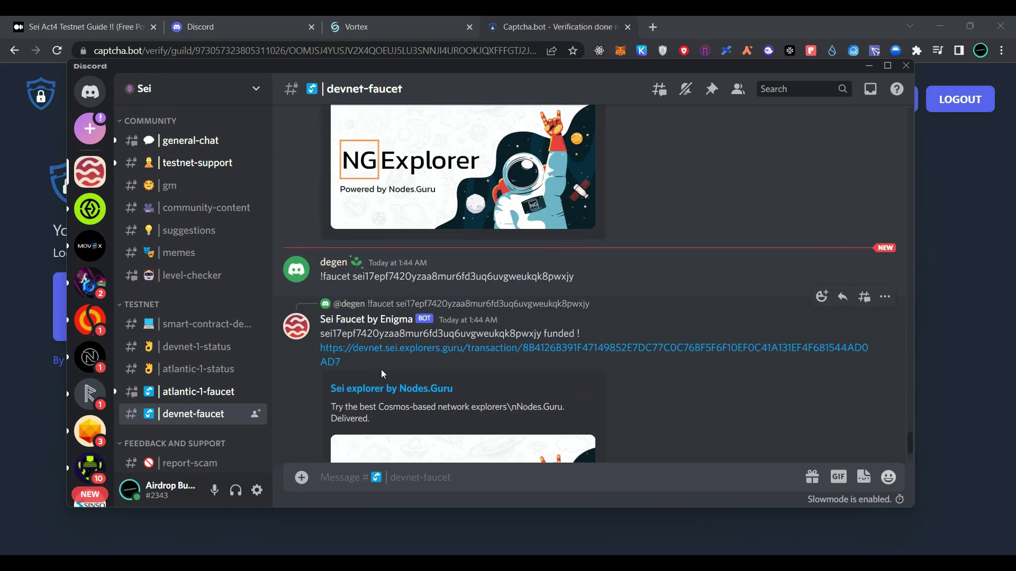
scroll(383, 374, "down", 2)
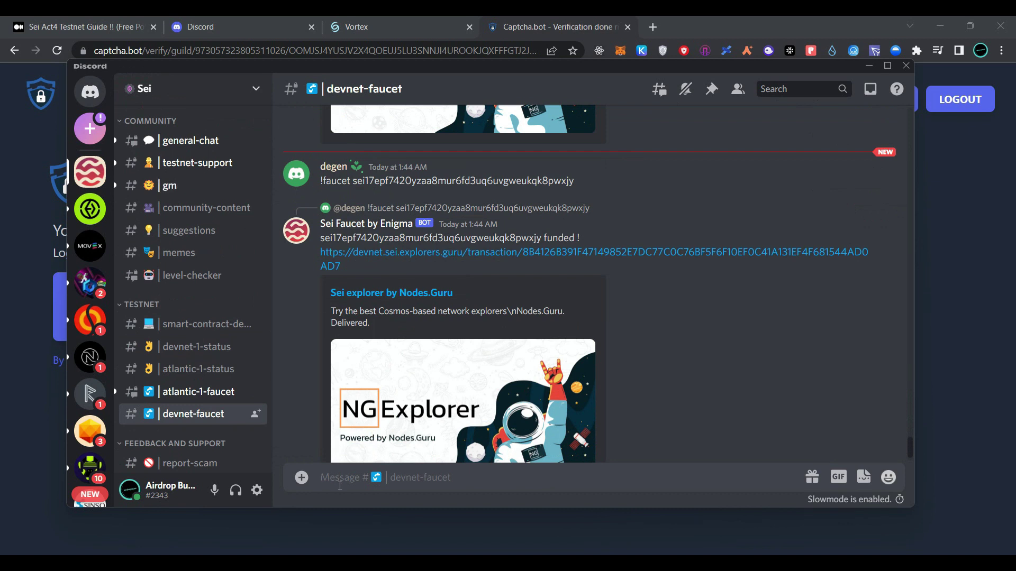
Step: Copy the Sei Testnet wallet address from Keplr and send it in the devnet-faucet channel with the !faucet command
type("!")
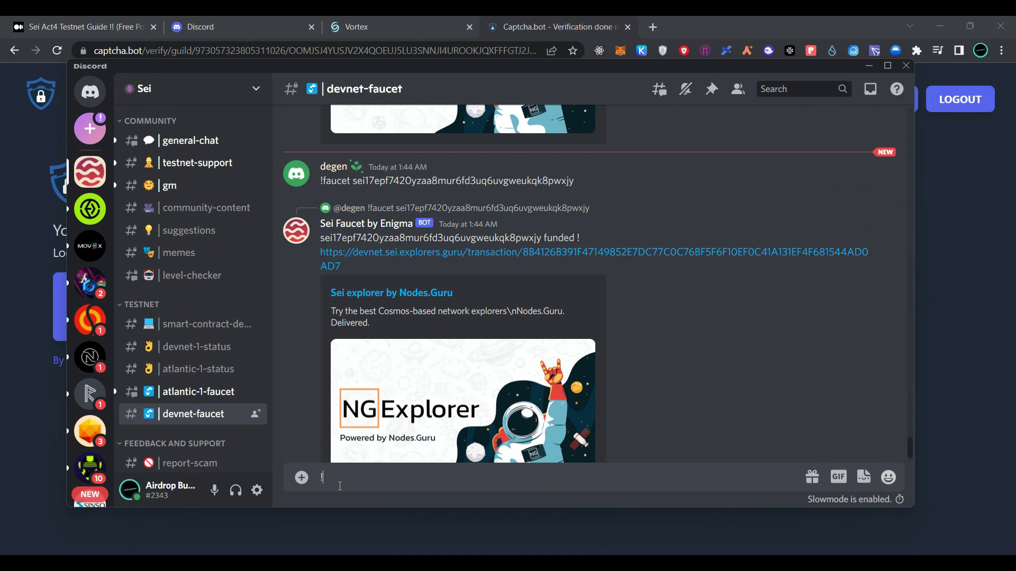
type("faucet")
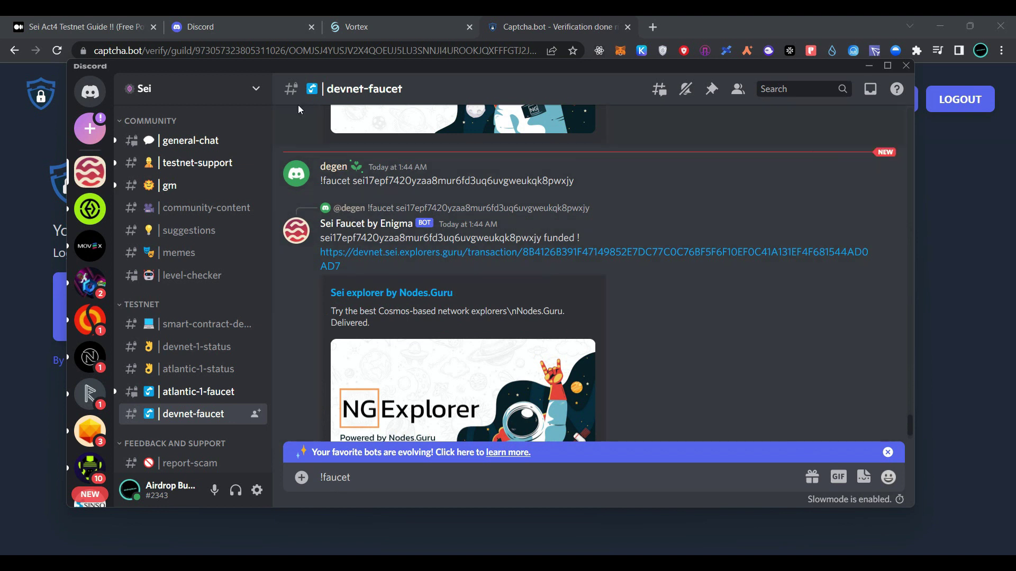
left_click(641, 50)
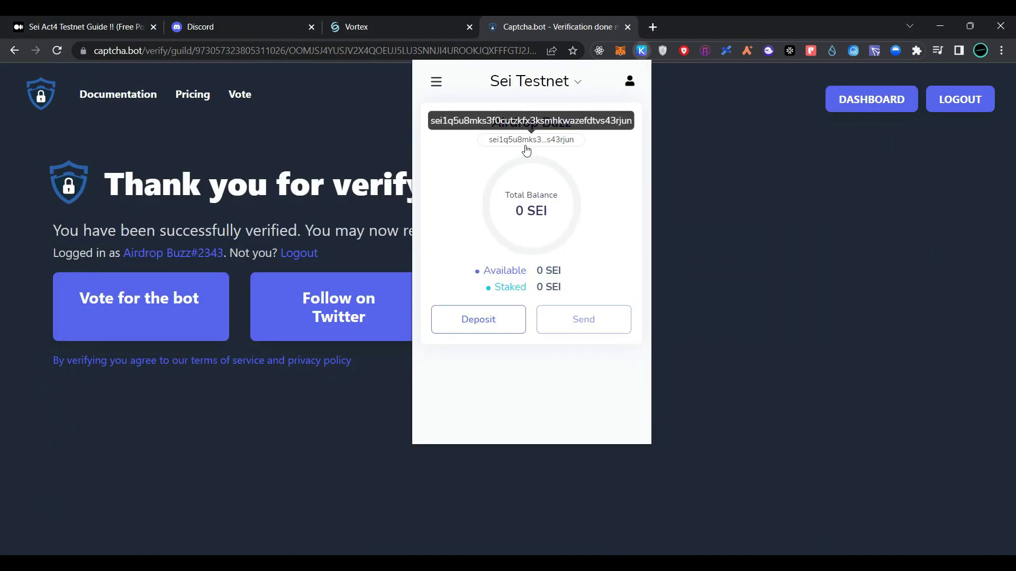
left_click(526, 140)
key("alt+Tab")
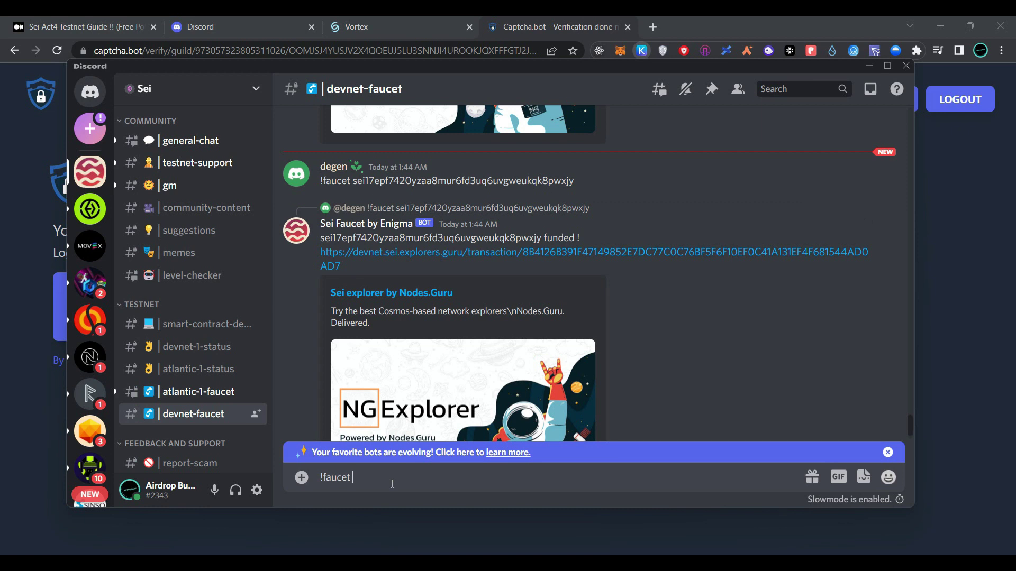
key("ctrl+v")
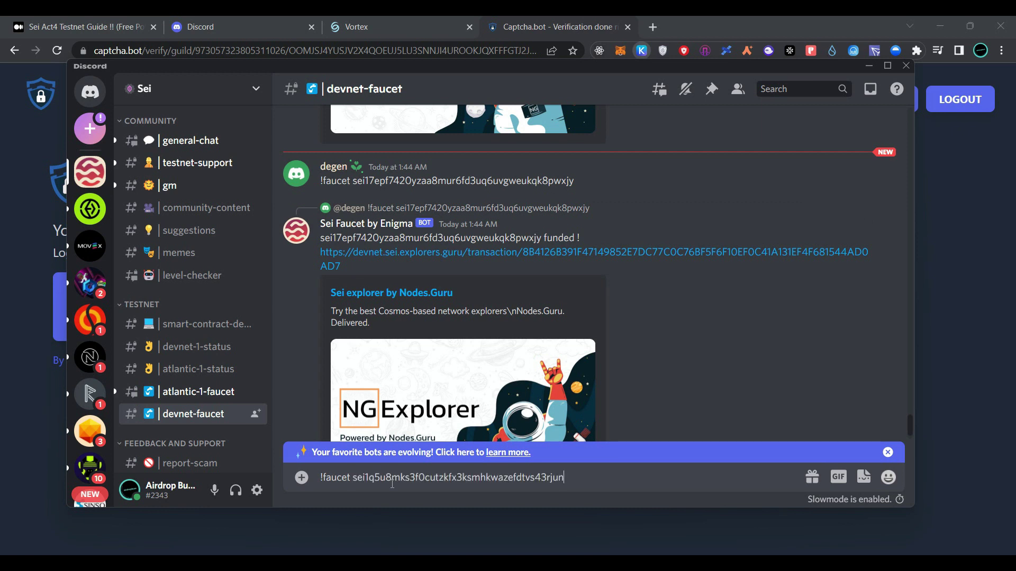
key("Return")
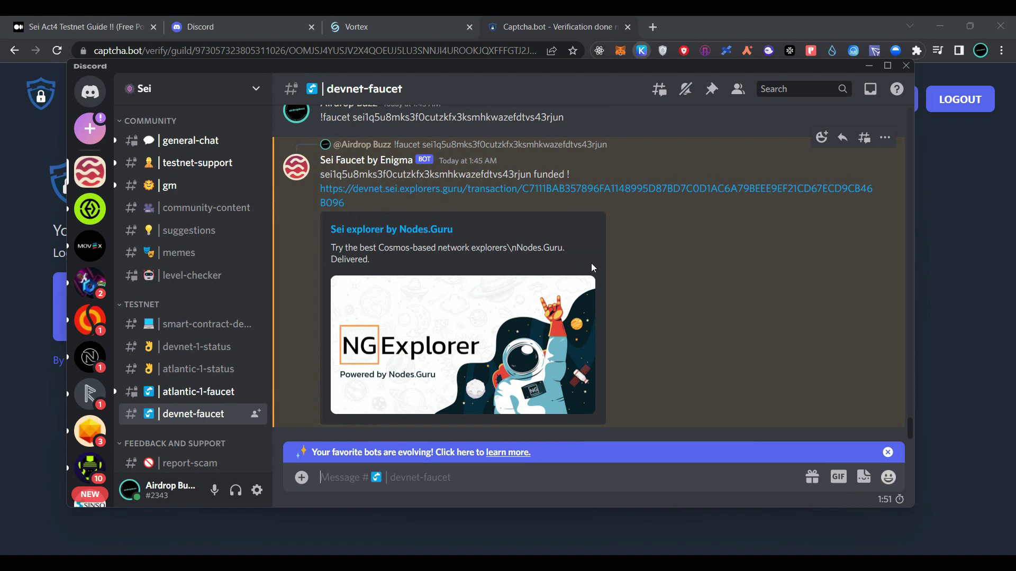
Step: Check the Sei Testnet balance in Keplr and read the guide's instructions for claiming UST2
left_click(643, 56)
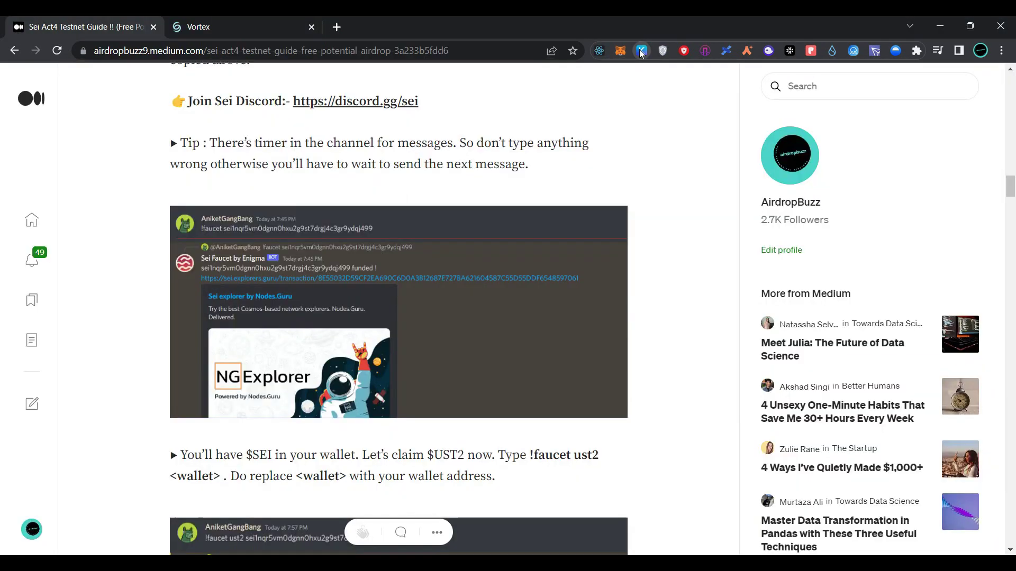
left_click(642, 50)
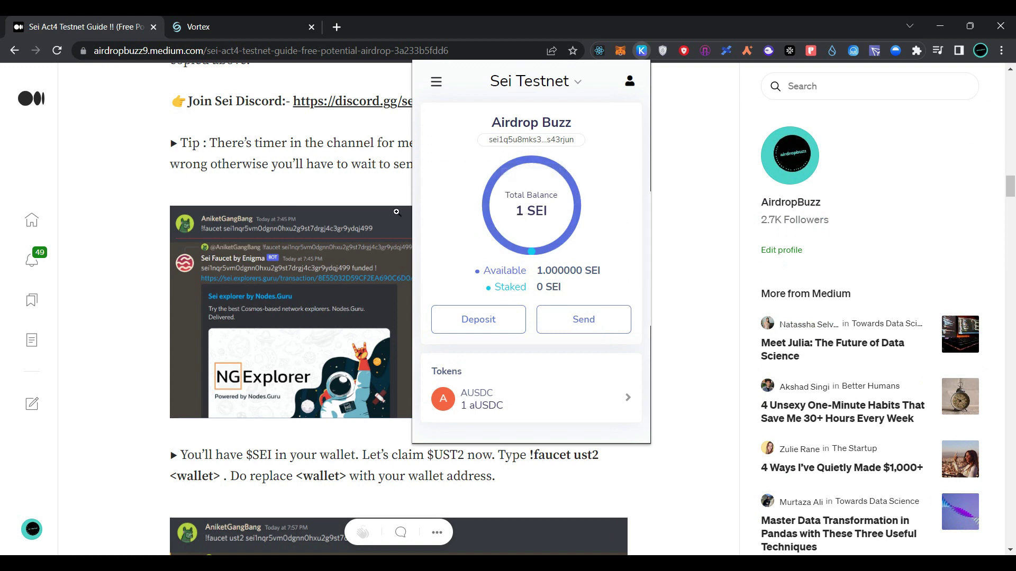
scroll(321, 343, "down", 2)
left_click(433, 324)
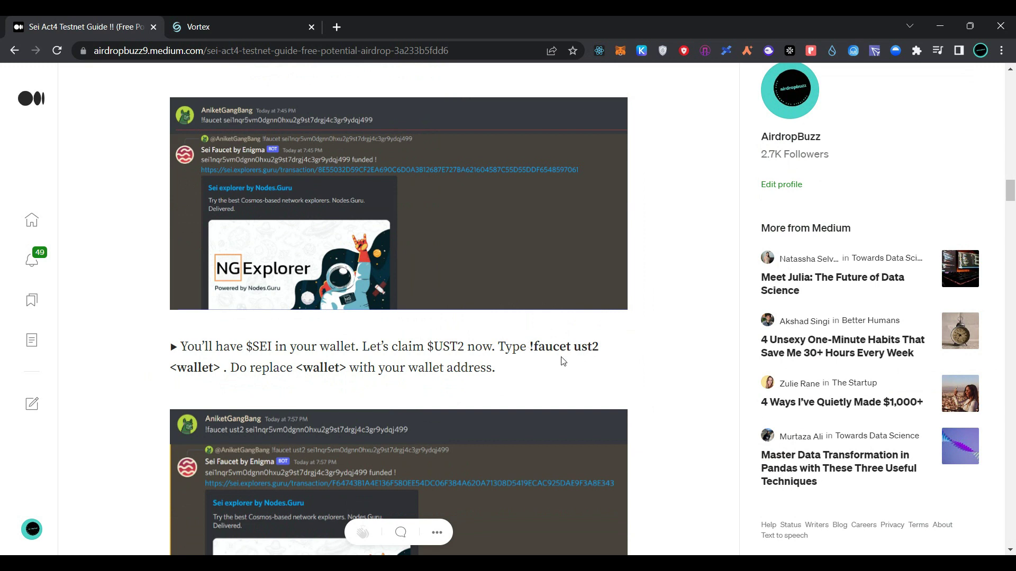
Step: Switch to Discord and review recent faucet requests and bot replies in the atlantic-1-faucet channel
key("ctrl+Tab")
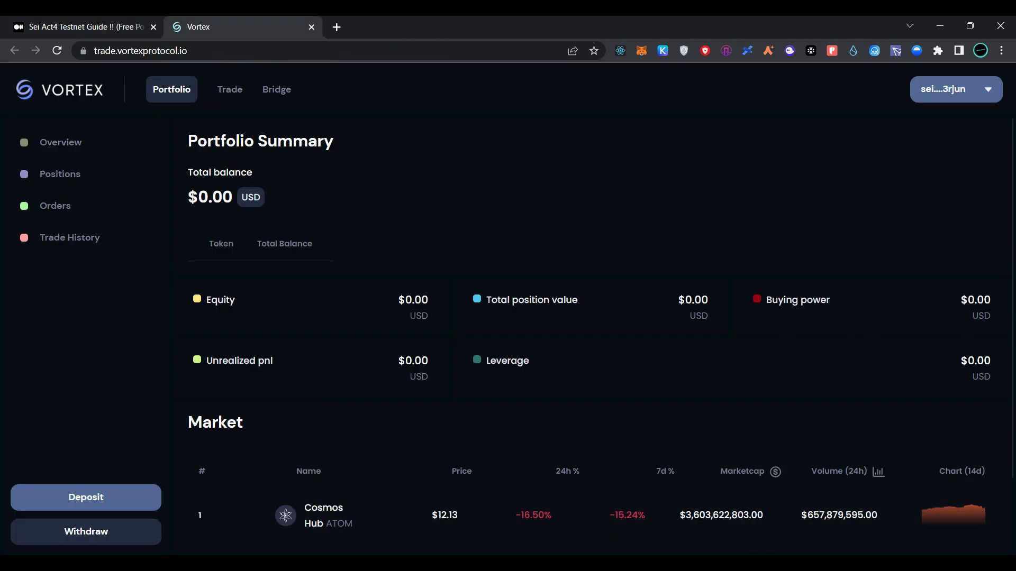
key("alt+Tab")
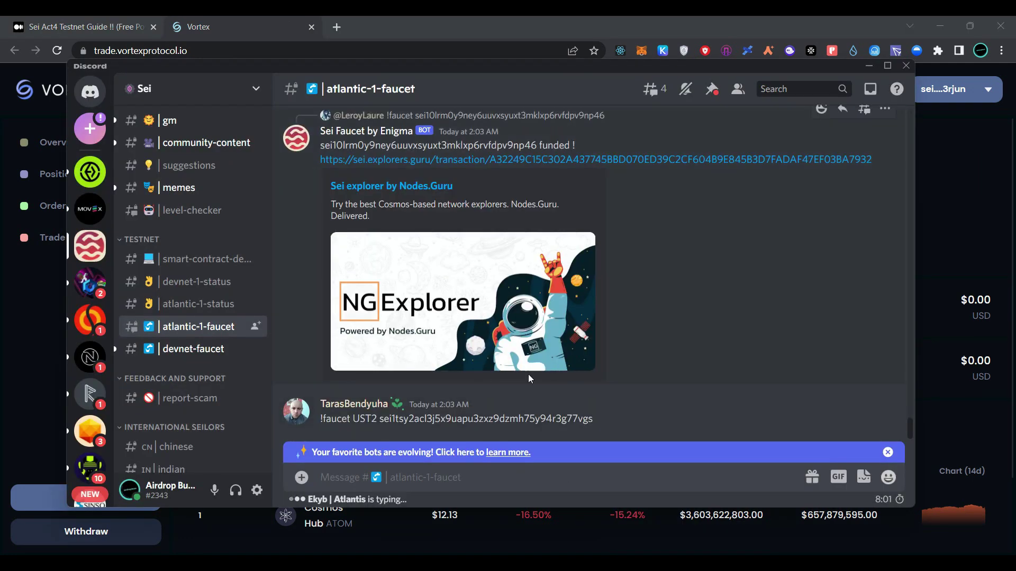
scroll(588, 310, "up", 1)
scroll(587, 309, "up", 8)
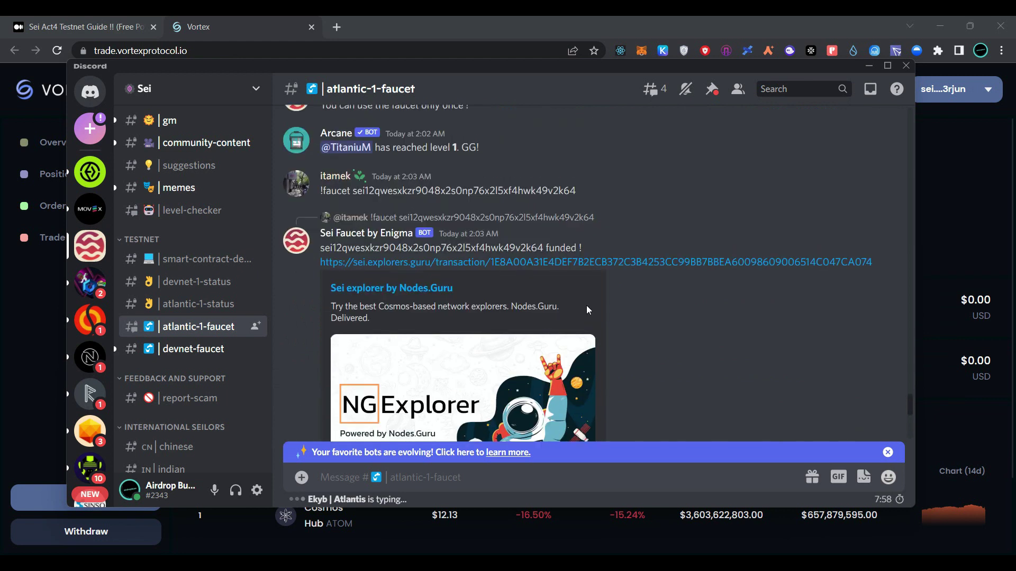
scroll(587, 310, "up", 1)
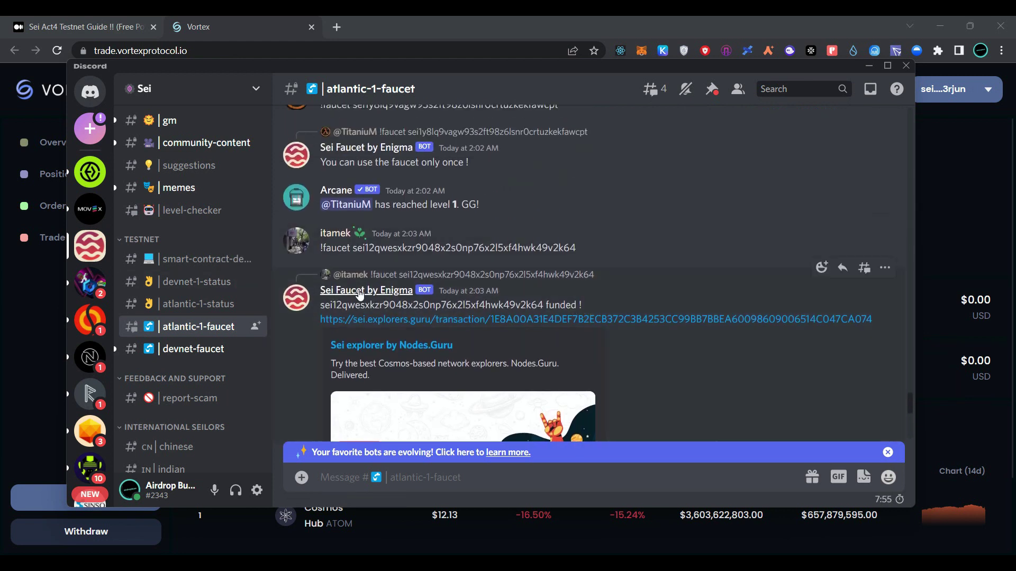
mouse_move(221, 330)
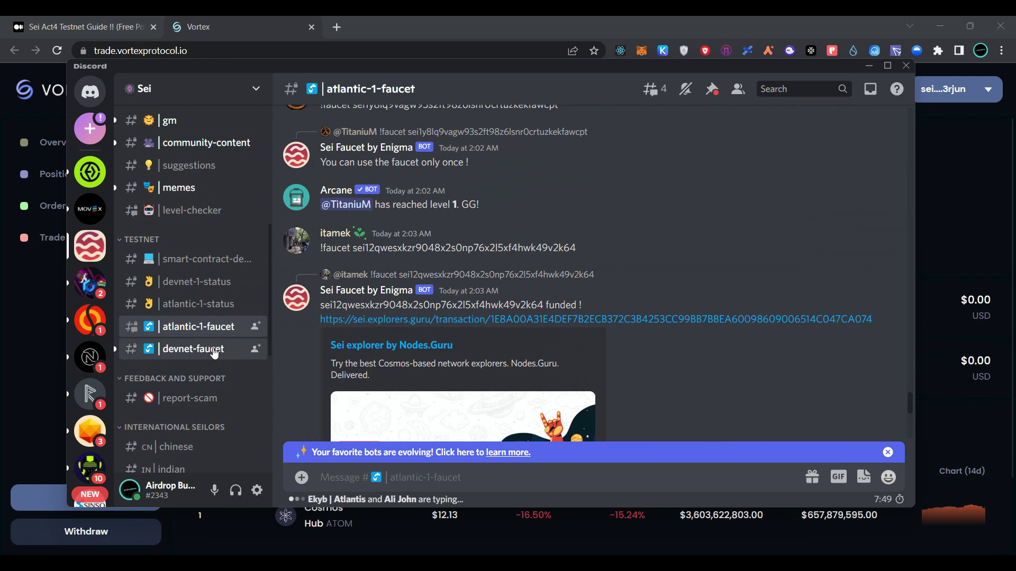
Step: Draft the !faucet ust2 command in the devnet-faucet channel and discard the draft
left_click(214, 349)
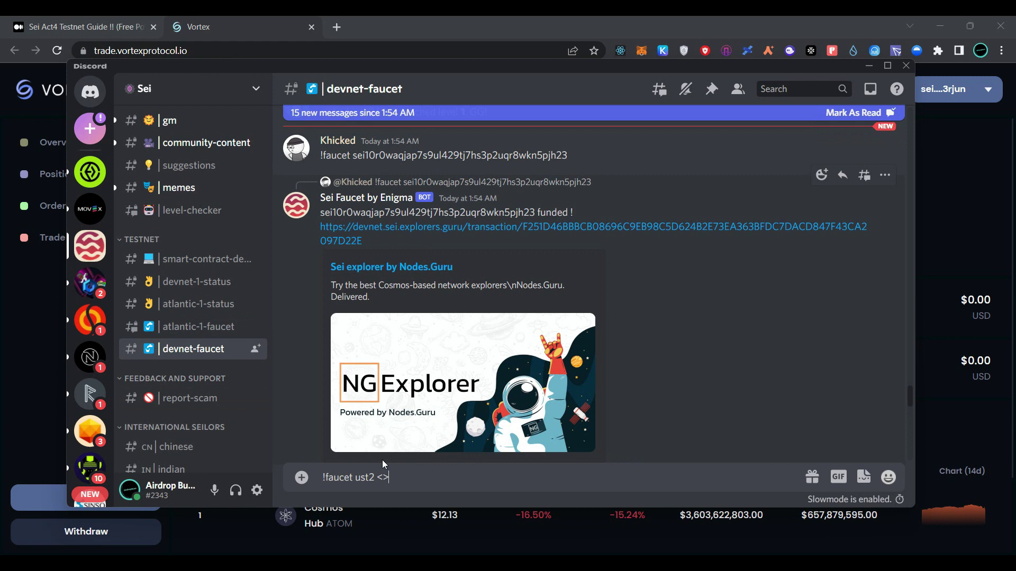
key("ctrl+a")
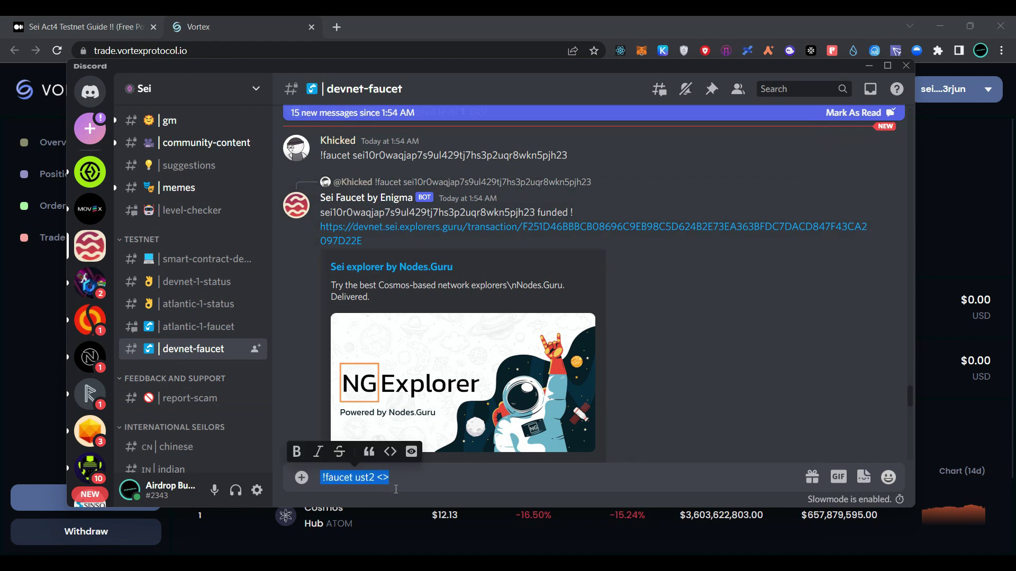
key("BackSpace")
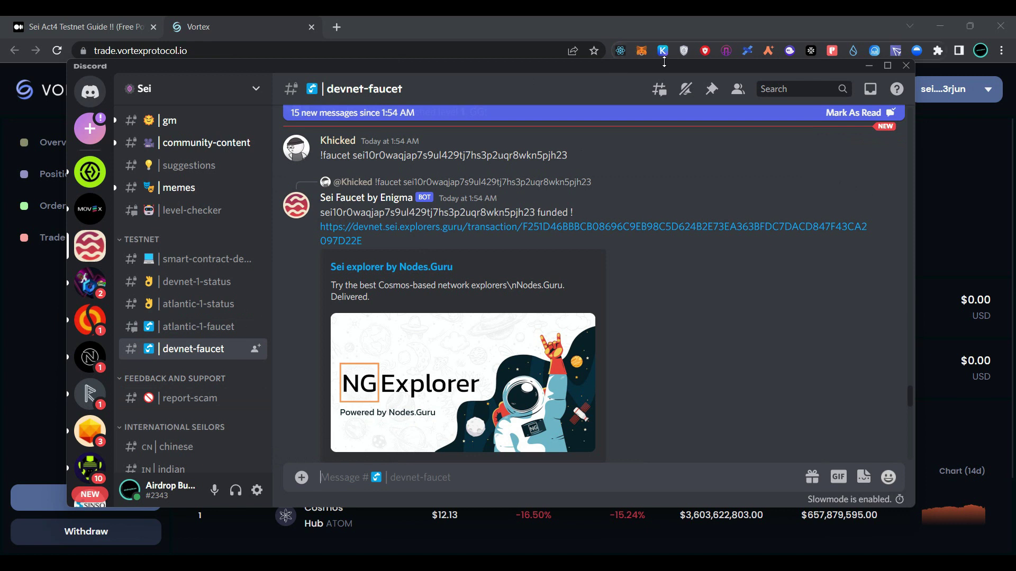
Step: Switch to Vortex in the browser and check the SEI, UST2 and aUSDC balances in the Keplr wallet
left_click(667, 57)
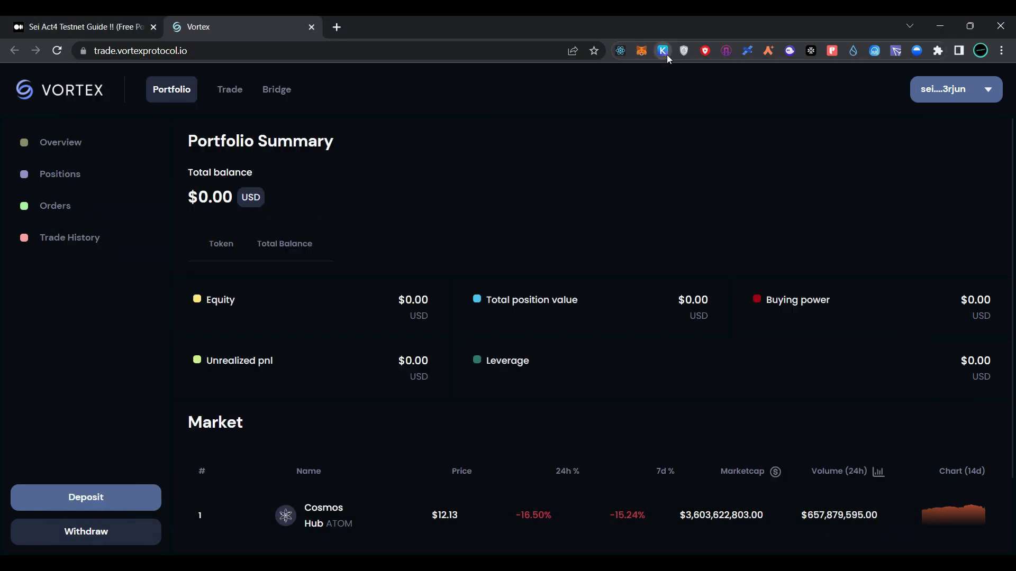
left_click(667, 55)
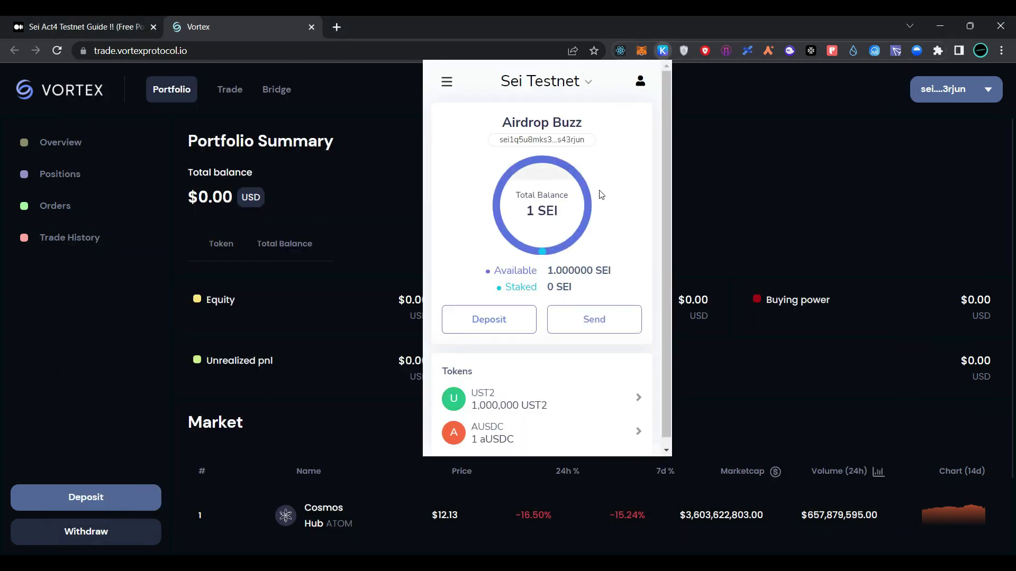
scroll(474, 412, "down", 1)
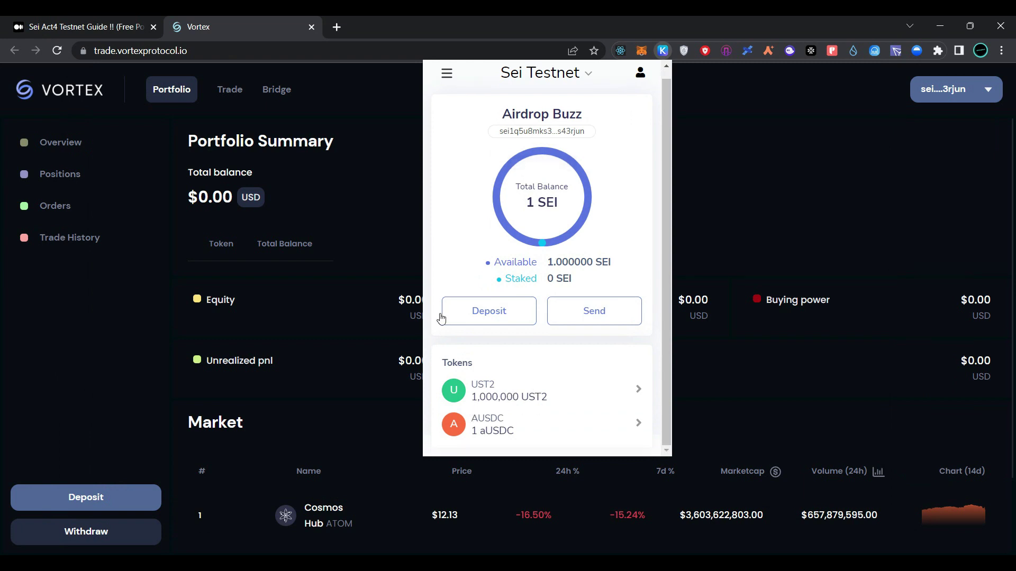
left_click(326, 177)
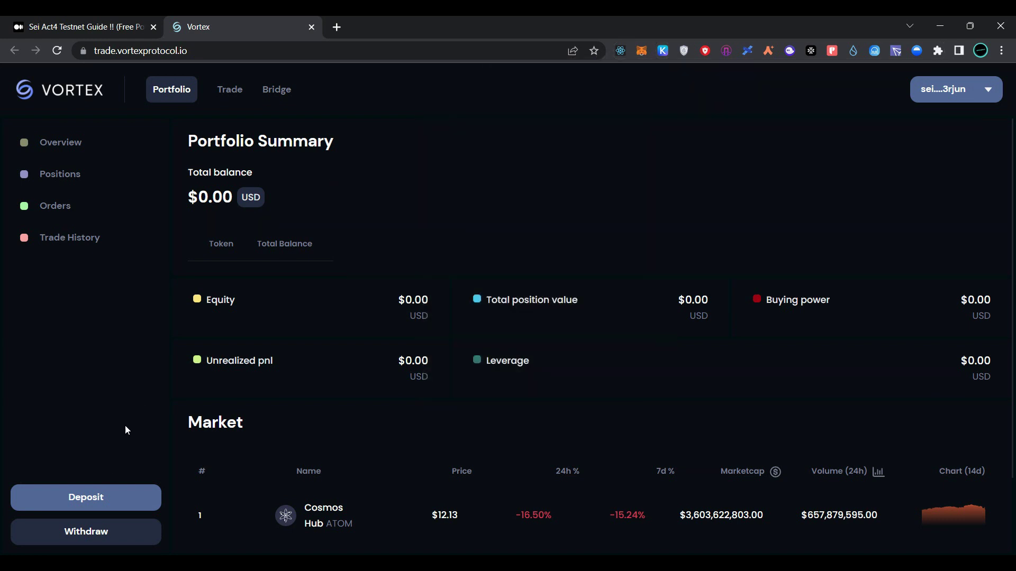
Step: Deposit 100000 UST2 into the Vortex account and approve the transaction in Keplr
left_click(94, 507)
left_click(476, 339)
type("1")
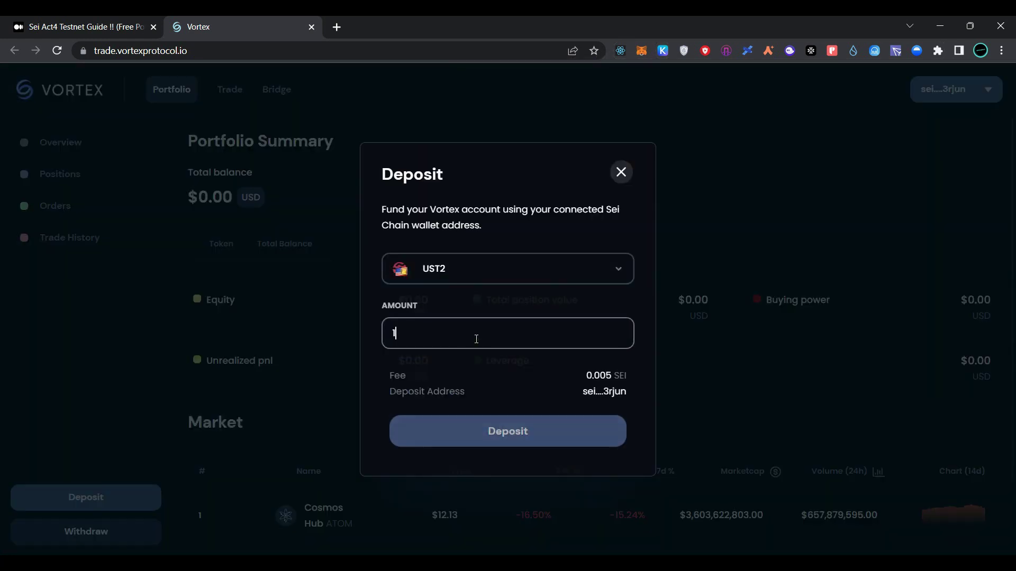
type("00000")
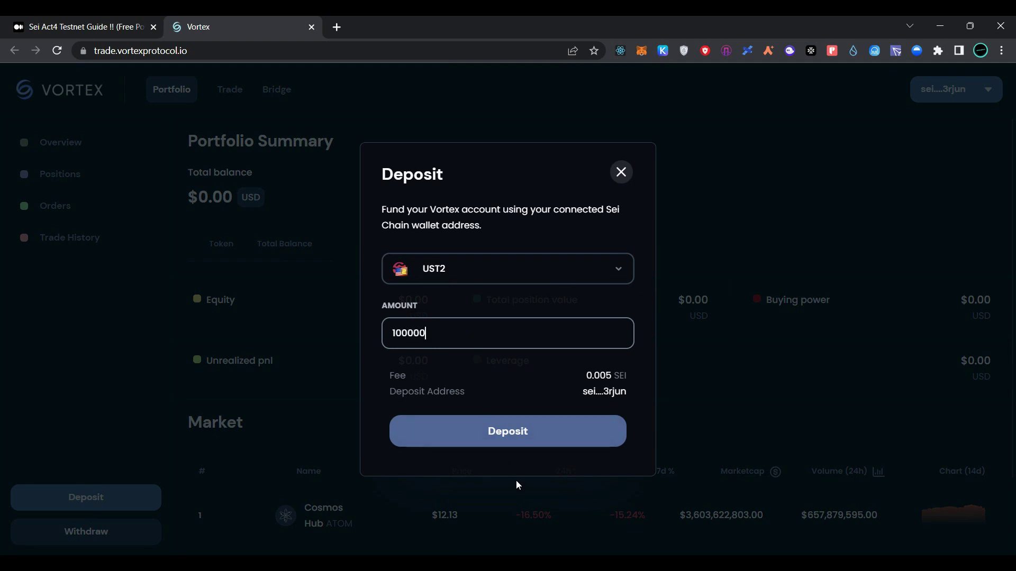
left_click(535, 426)
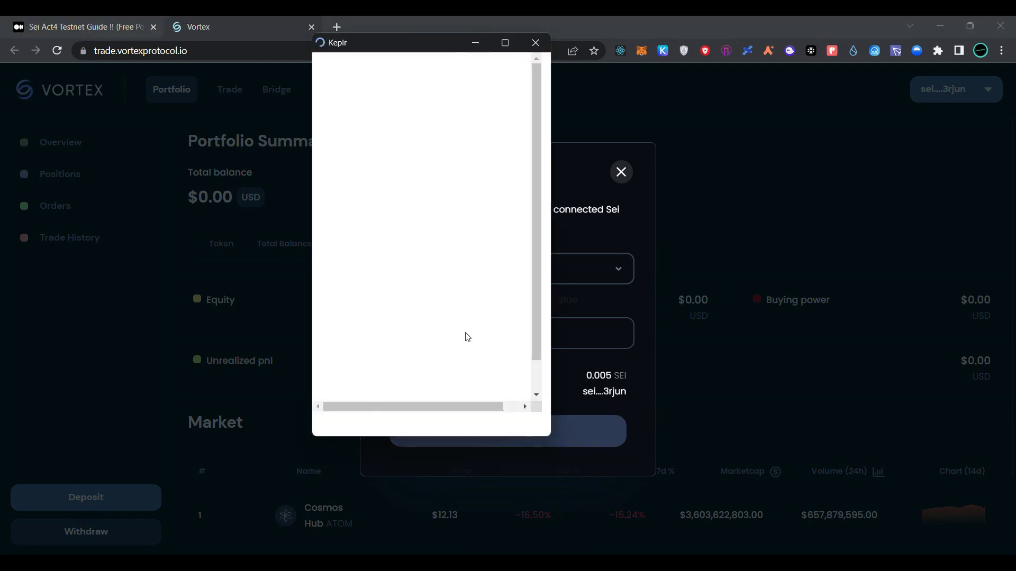
left_click(454, 415)
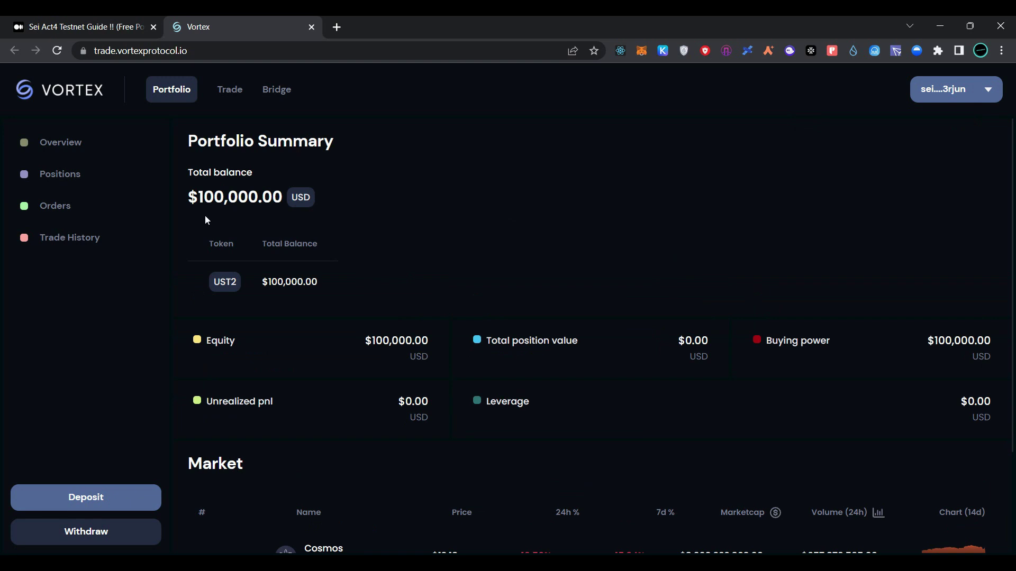
Step: Place a limit buy order on Vortex for 120 ATOM at 12 UST2 with 3x leverage and approve it in Keplr
left_click(229, 90)
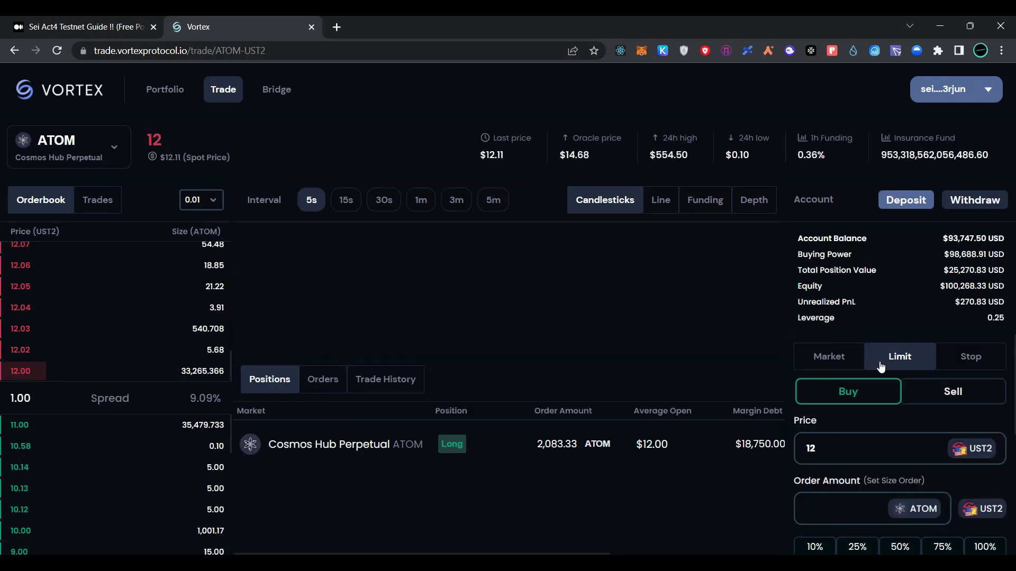
scroll(802, 484, "down", 2)
left_click(831, 421)
type("120")
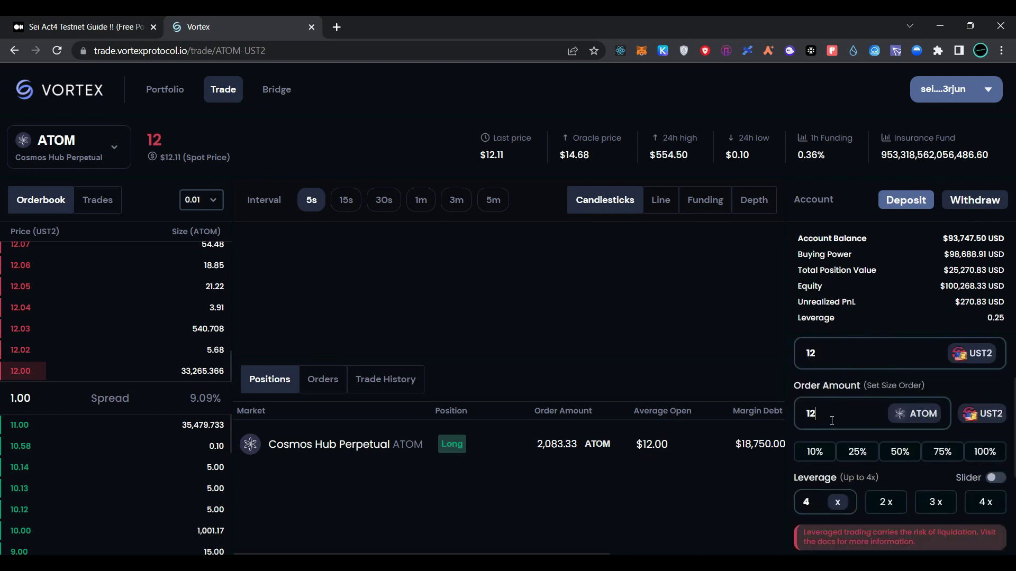
left_click(929, 511)
scroll(874, 447, "down", 3)
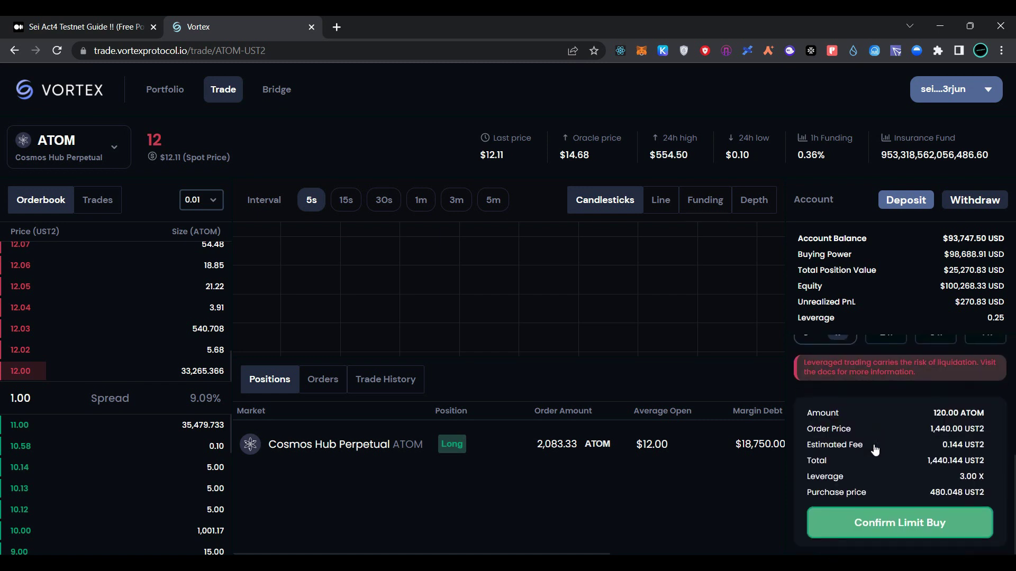
left_click(872, 522)
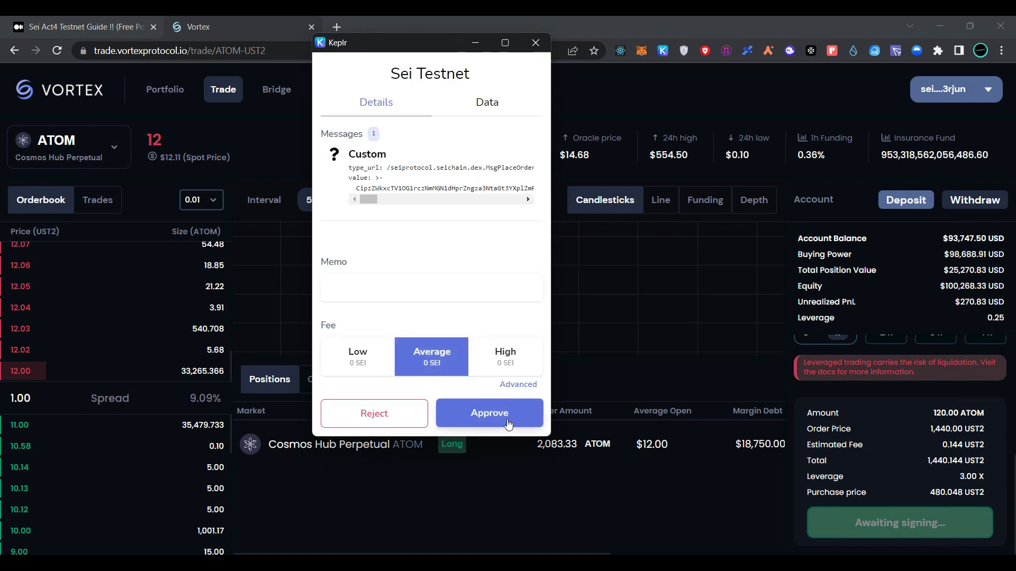
left_click(508, 424)
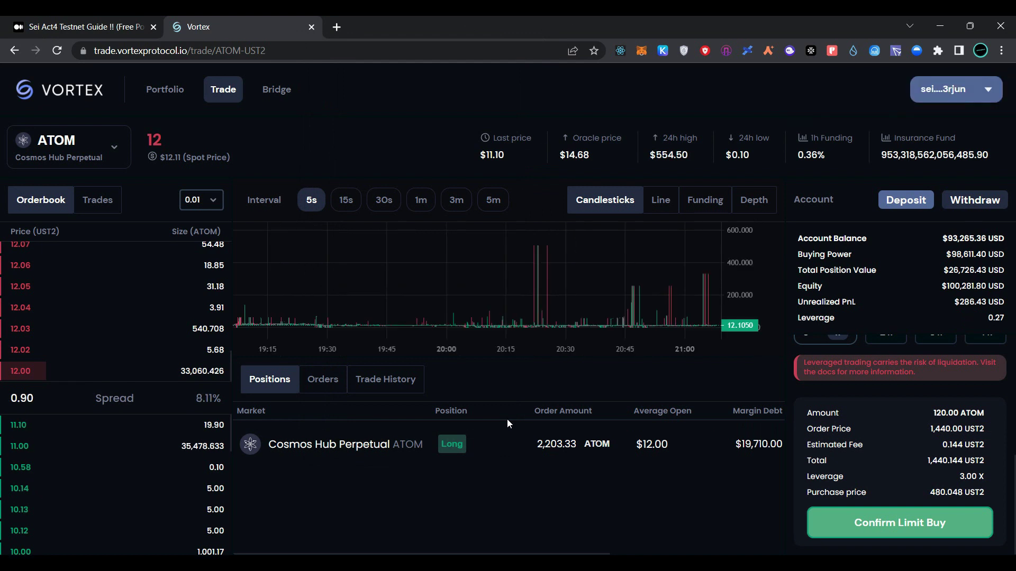
Step: View the Vortex orders list, then open the placed order's transaction in the Sei explorer and copy its hash
left_click(326, 385)
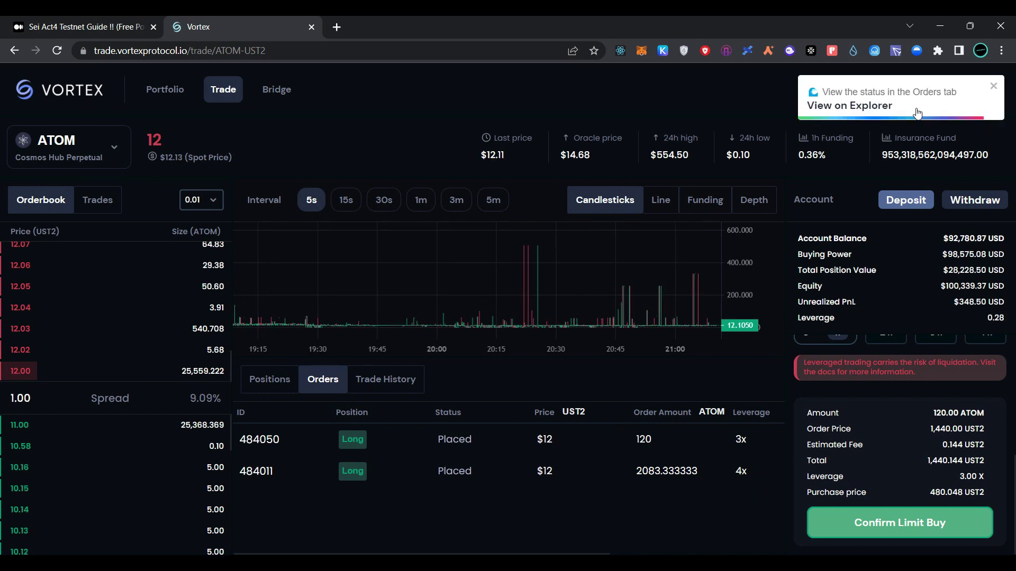
left_click(916, 108)
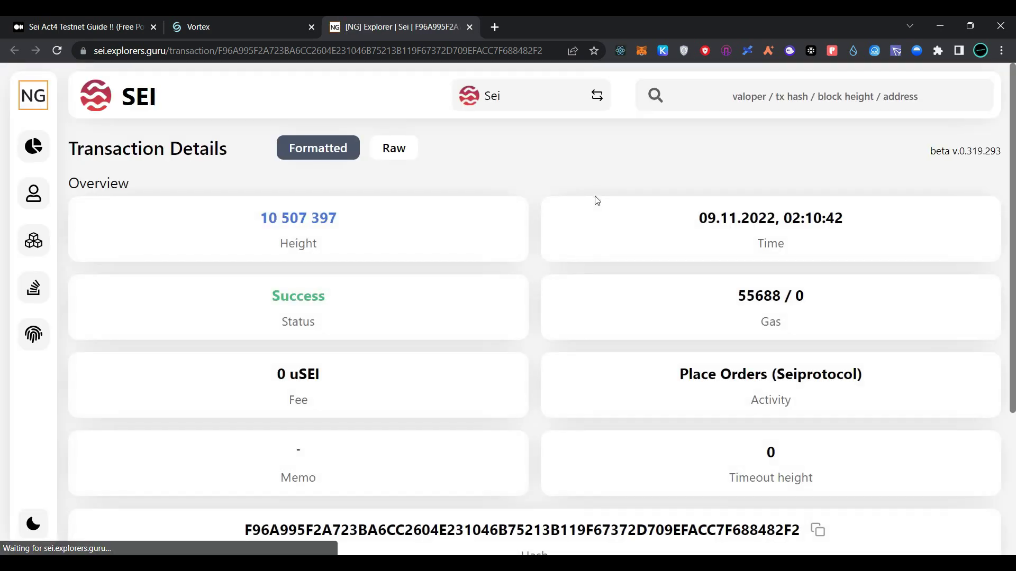
scroll(532, 253, "down", 4)
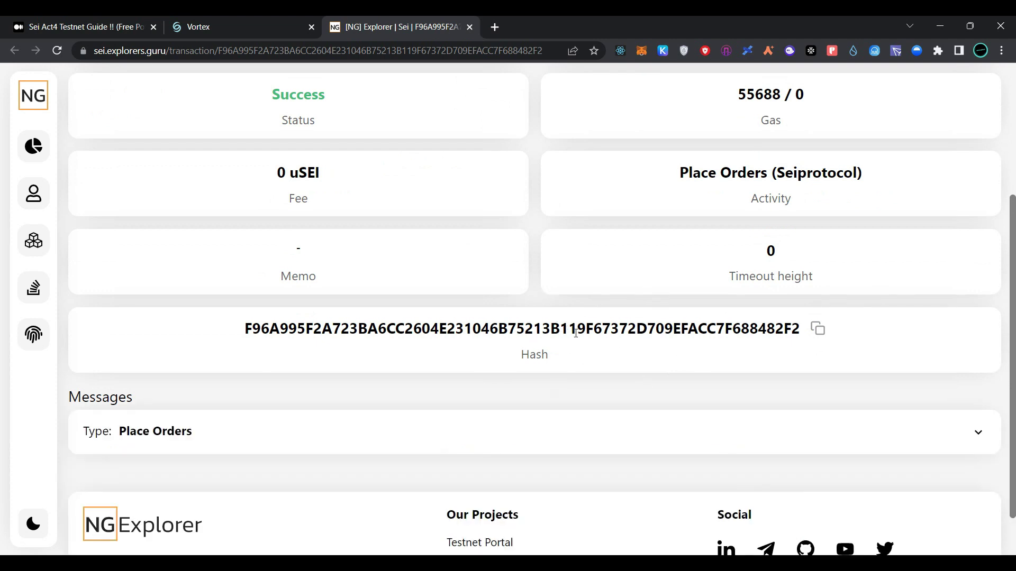
left_click(817, 329)
Step: Return to the Sei Act4 guide, review the wallet screenshot instructions and open the linked Imgur upload page
key("ctrl+1")
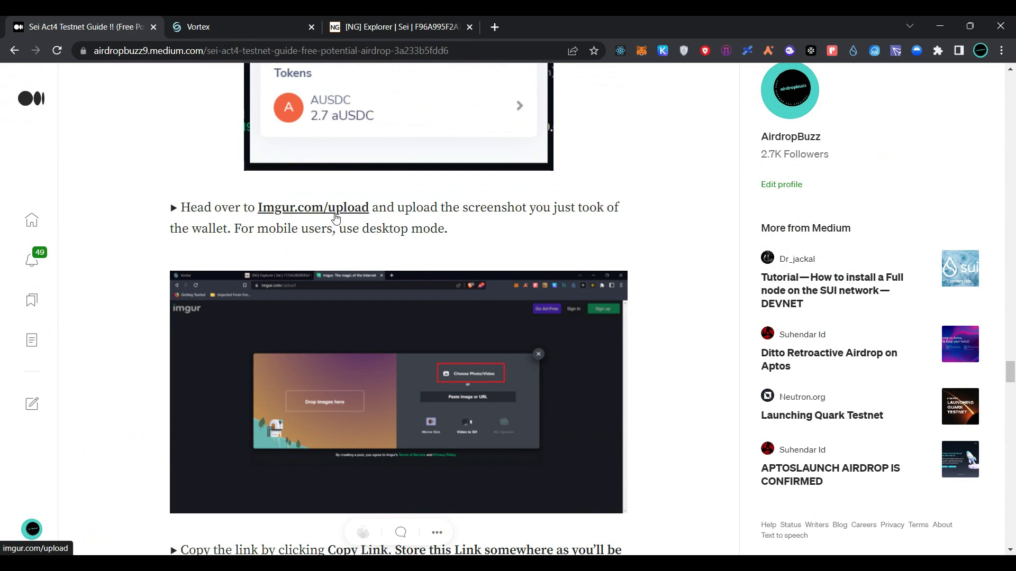
scroll(356, 132, "up", 5)
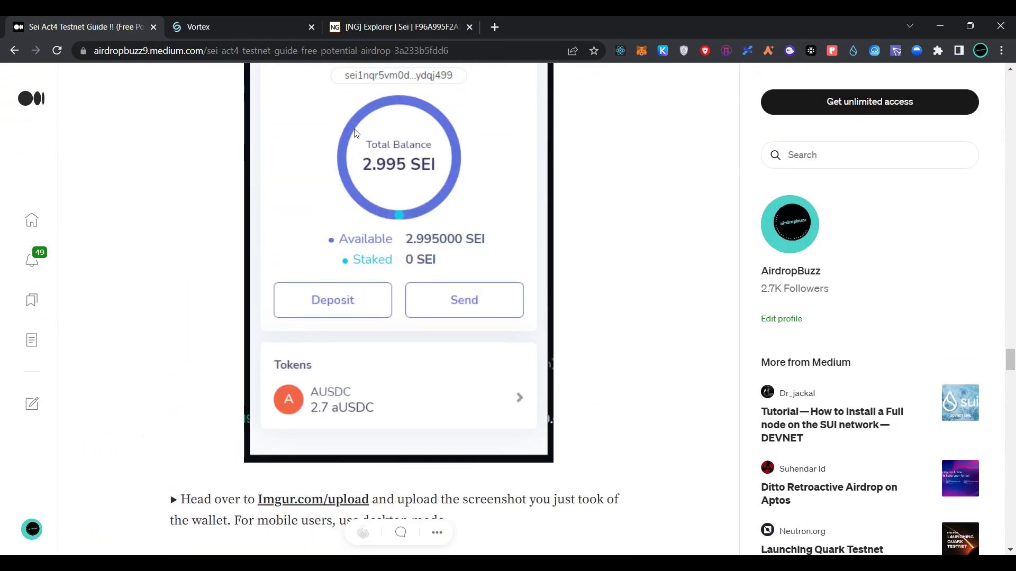
scroll(356, 133, "up", 1)
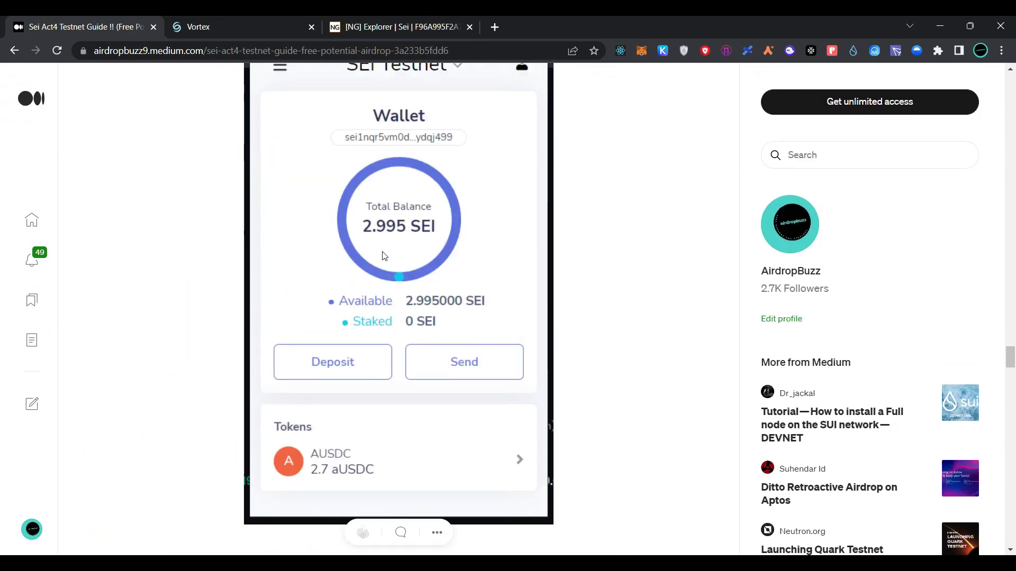
scroll(384, 238, "down", 8)
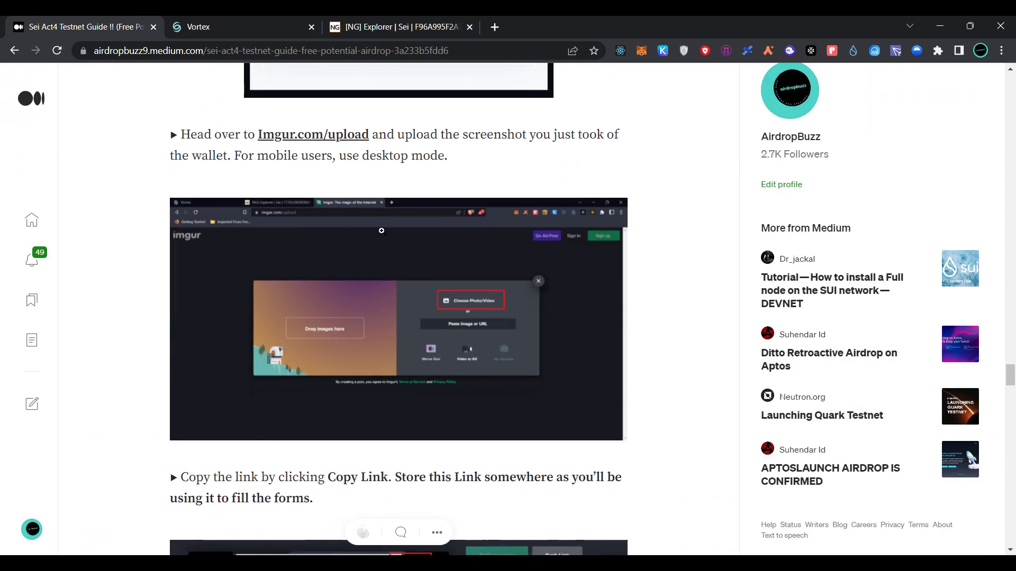
left_click(357, 135)
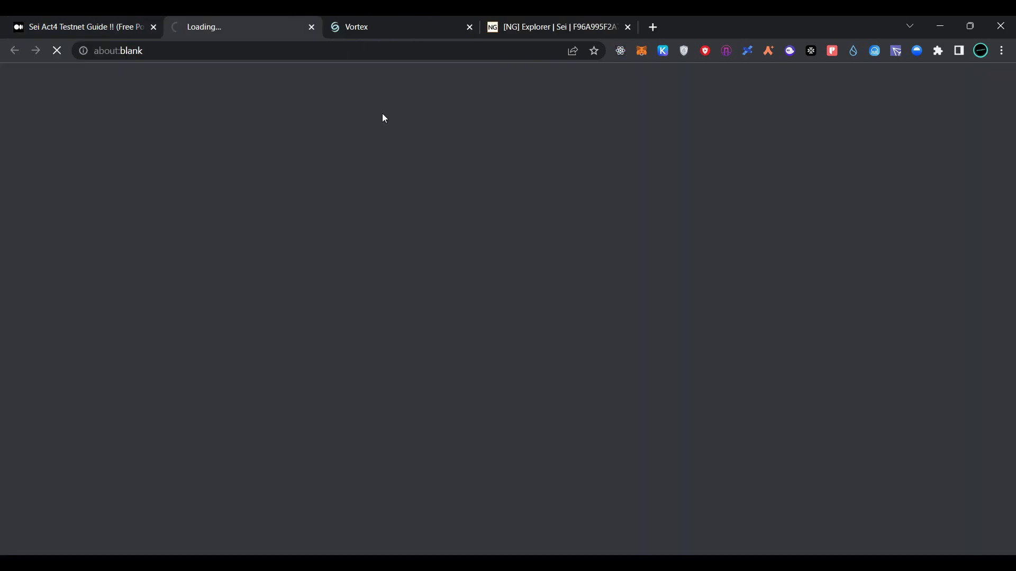
Step: Show the Keplr wallet with its Sei Testnet balances and capture a screenshot of the whole wallet window
left_click(663, 51)
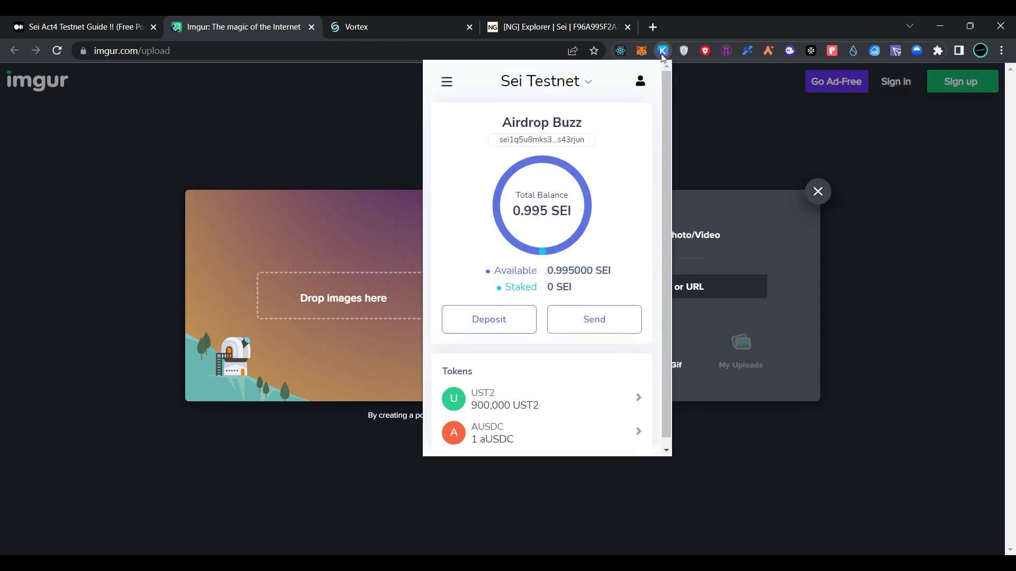
key("super+shift+s")
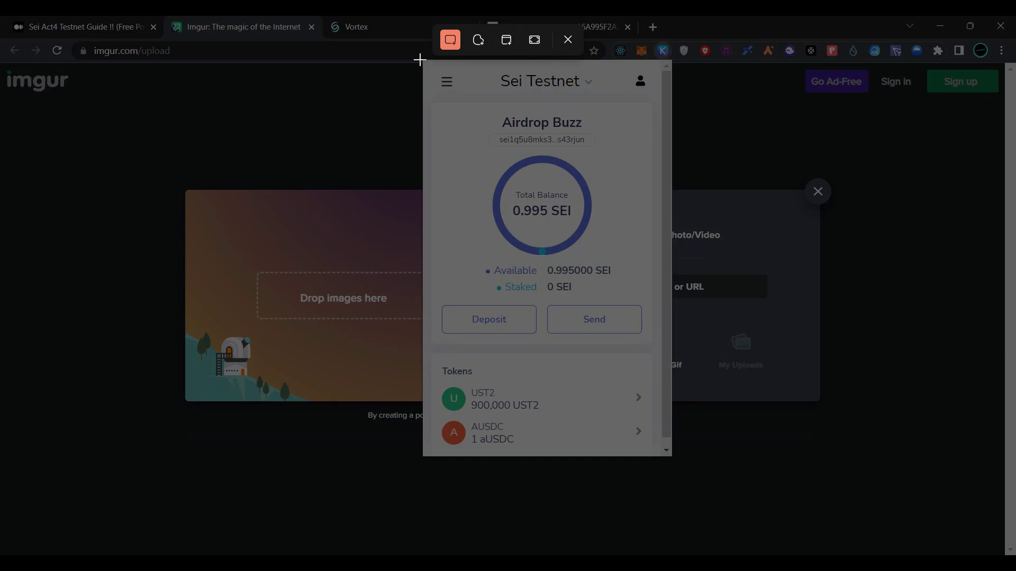
left_click_drag(420, 60, 675, 460)
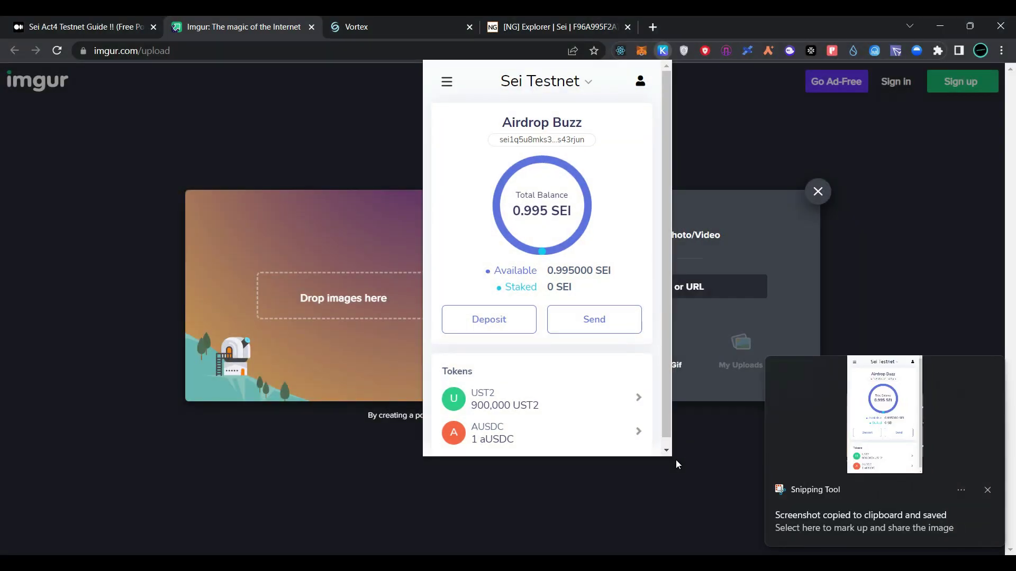
Step: Upload the captured wallet screenshot to Imgur from the clipboard and copy the image link
left_click(358, 295)
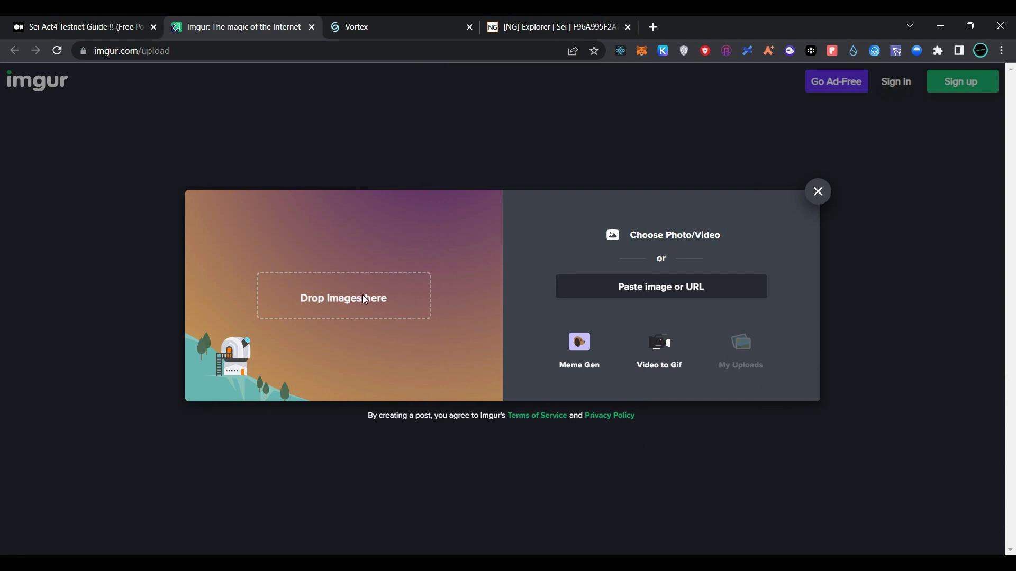
key("ctrl+v")
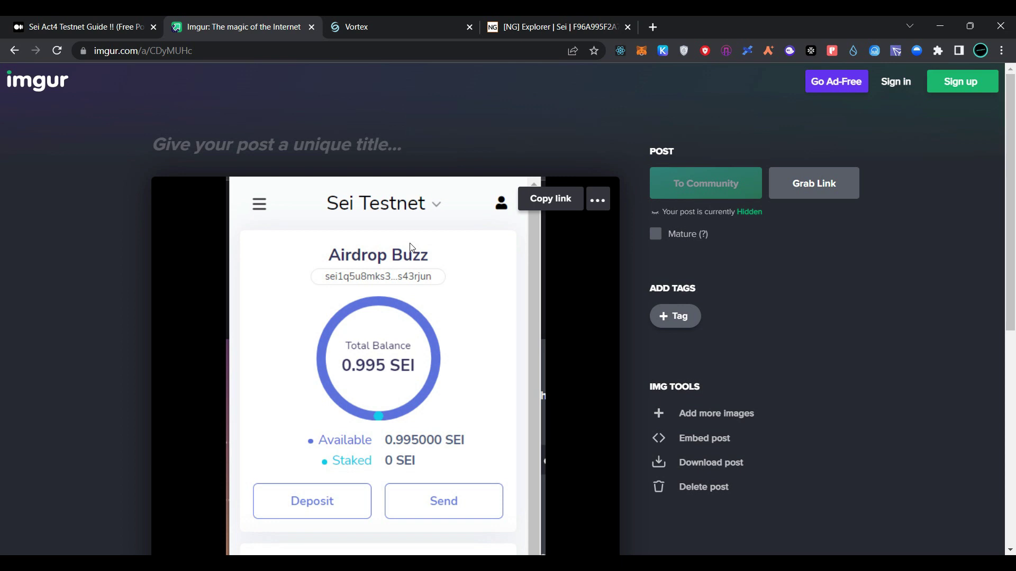
scroll(409, 243, "down", 5)
scroll(410, 243, "up", 5)
left_click(567, 204)
Step: Go back to the Sei Act4 guide and open the Must Submit Form link
left_click(105, 22)
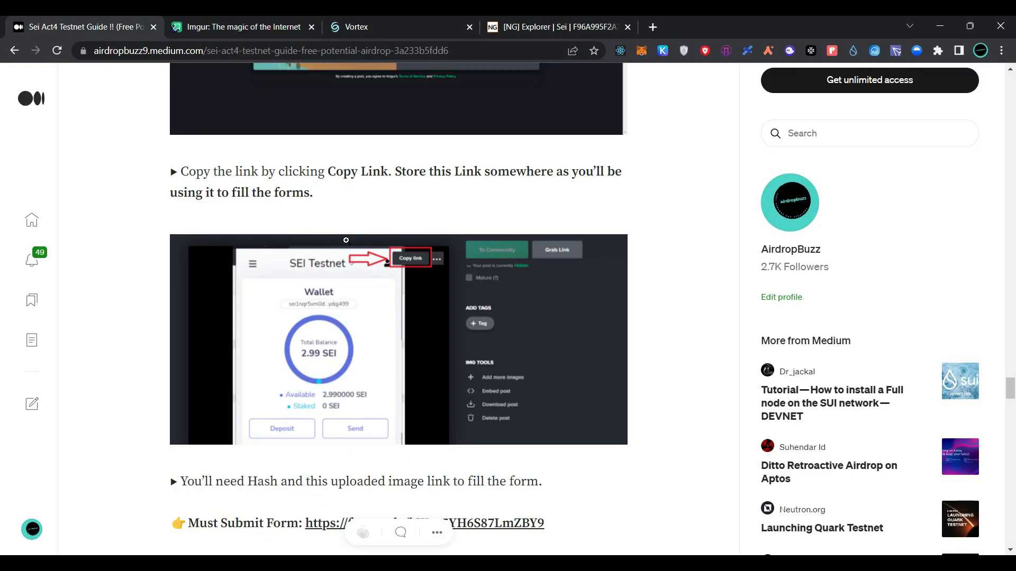
scroll(346, 240, "down", 5)
left_click(405, 230)
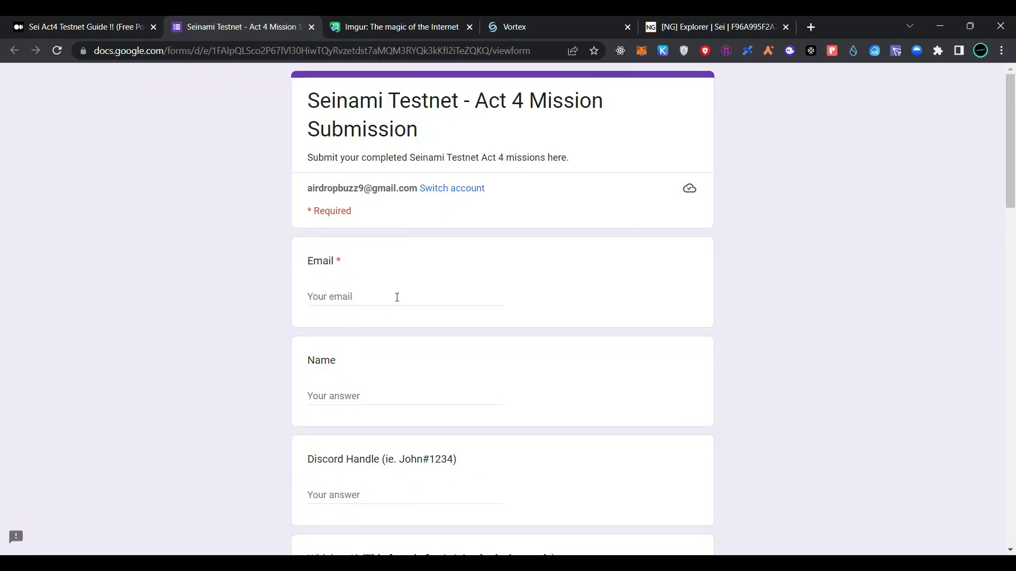
Step: Fill in the Discord handle field and select the mission "Place limit order on Vortex (long or short in any market)"
left_click(397, 297)
scroll(370, 265, "down", 6)
left_click(330, 162)
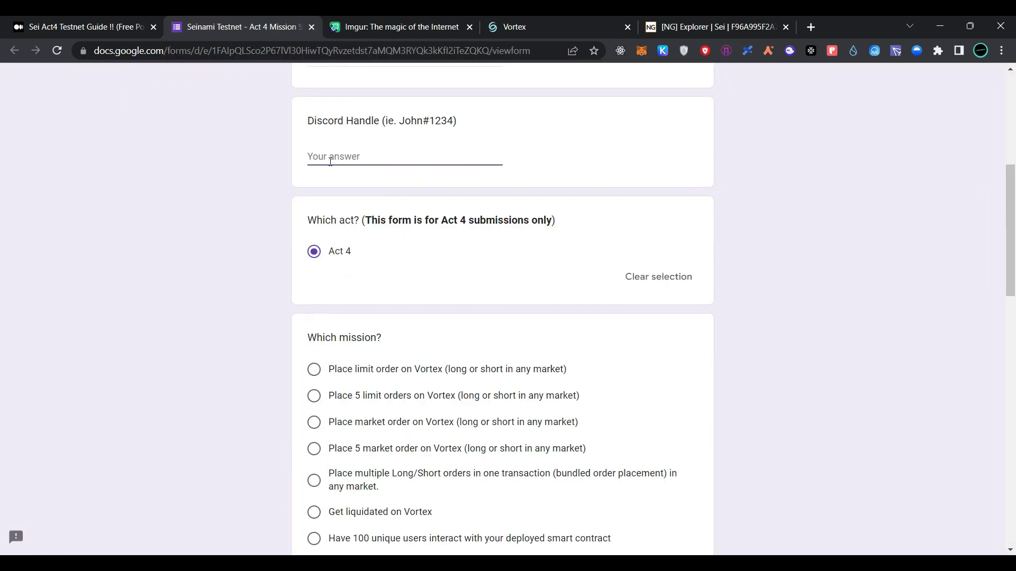
key("ctrl+v")
scroll(345, 259, "down", 2)
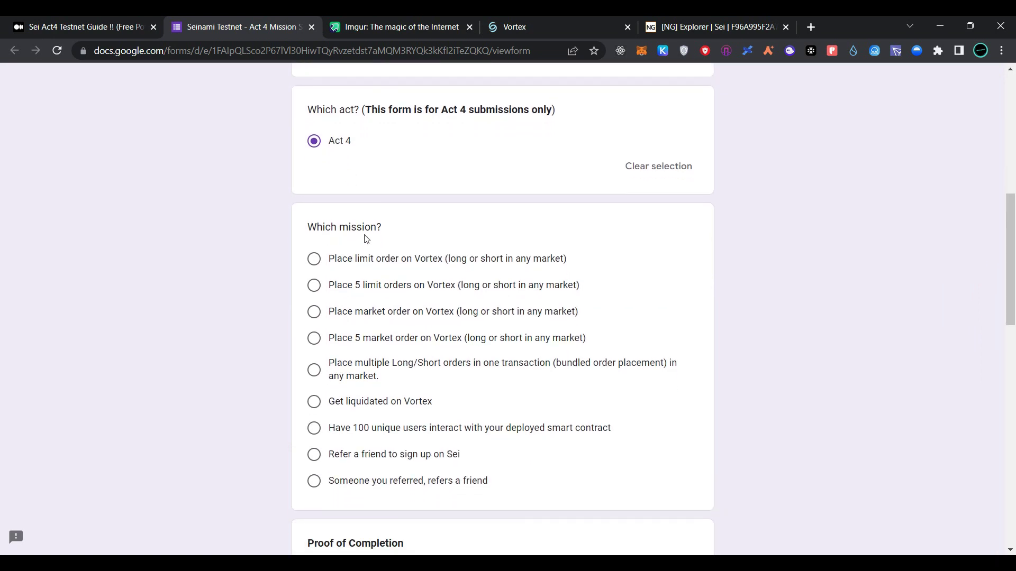
left_click(327, 260)
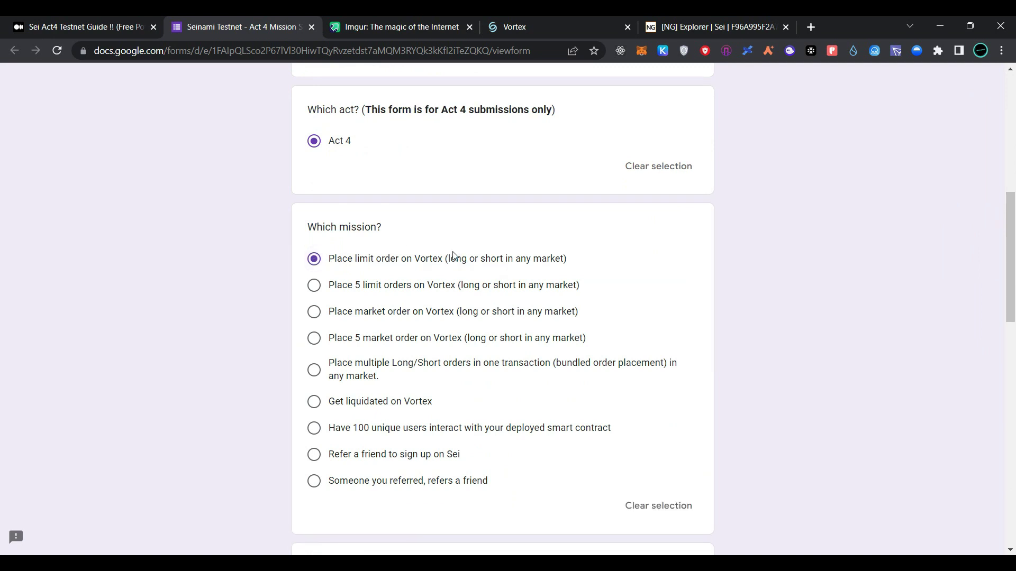
Step: Copy the transaction hash from the Sei explorer and enter it as the form's Proof of Completion
scroll(454, 256, "down", 7)
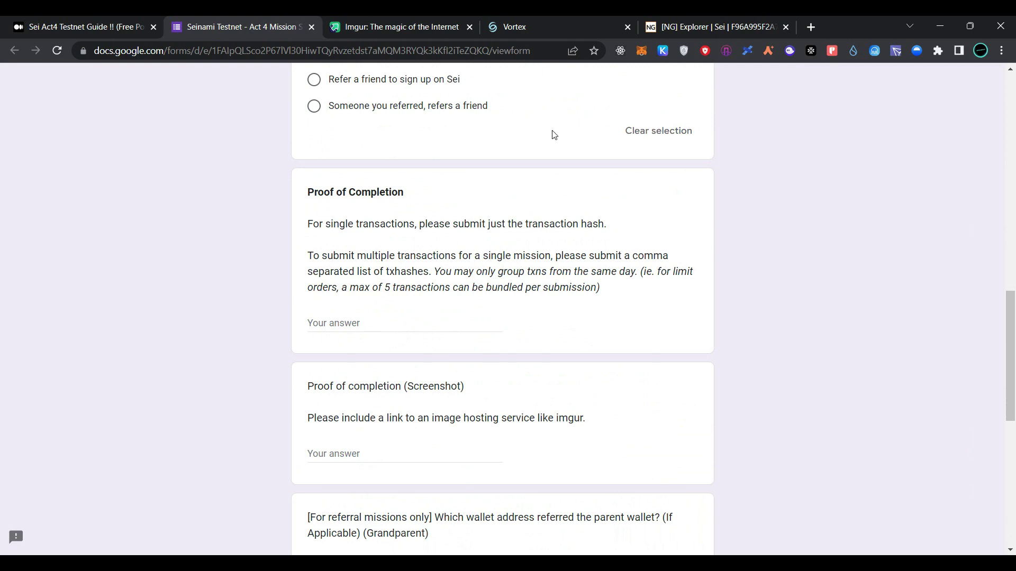
left_click(664, 37)
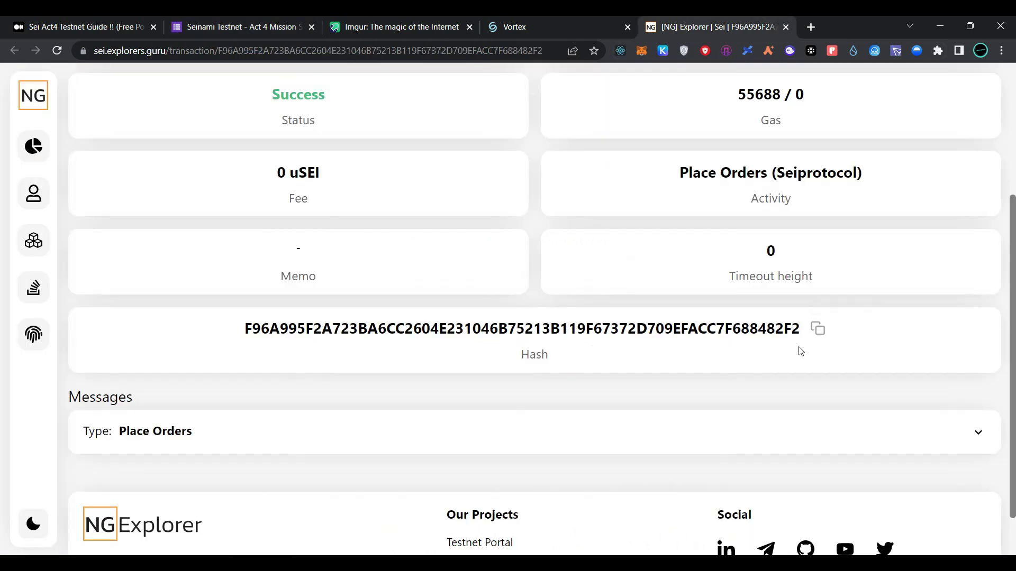
left_click(818, 329)
left_click(240, 19)
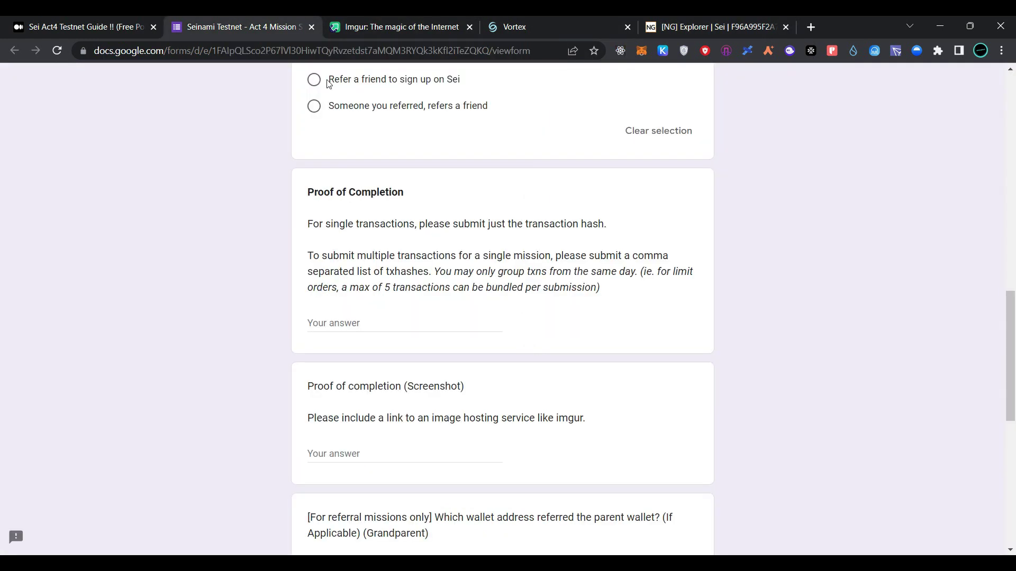
left_click(332, 326)
key("ctrl+v")
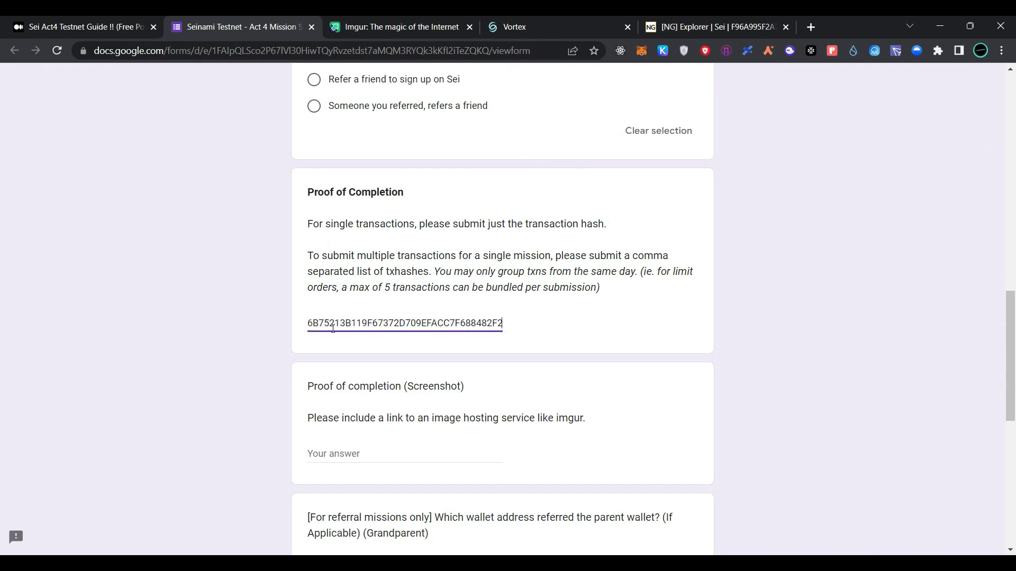
Step: Copy the wallet screenshot's Imgur link and enter it in the form's Proof of completion (Screenshot) field
left_click(369, 18)
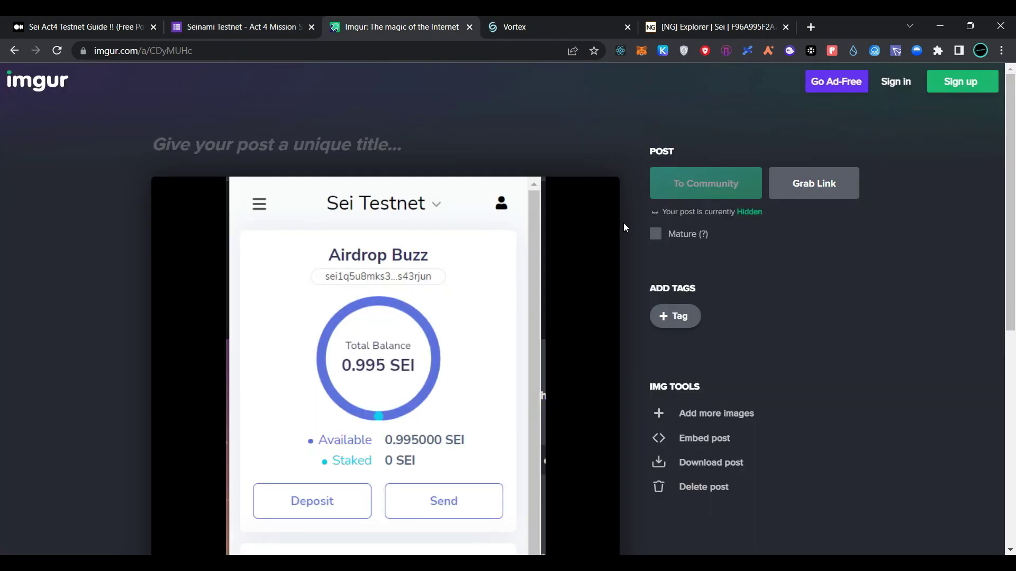
left_click(561, 199)
left_click(276, 26)
left_click(366, 458)
key("ctrl+v")
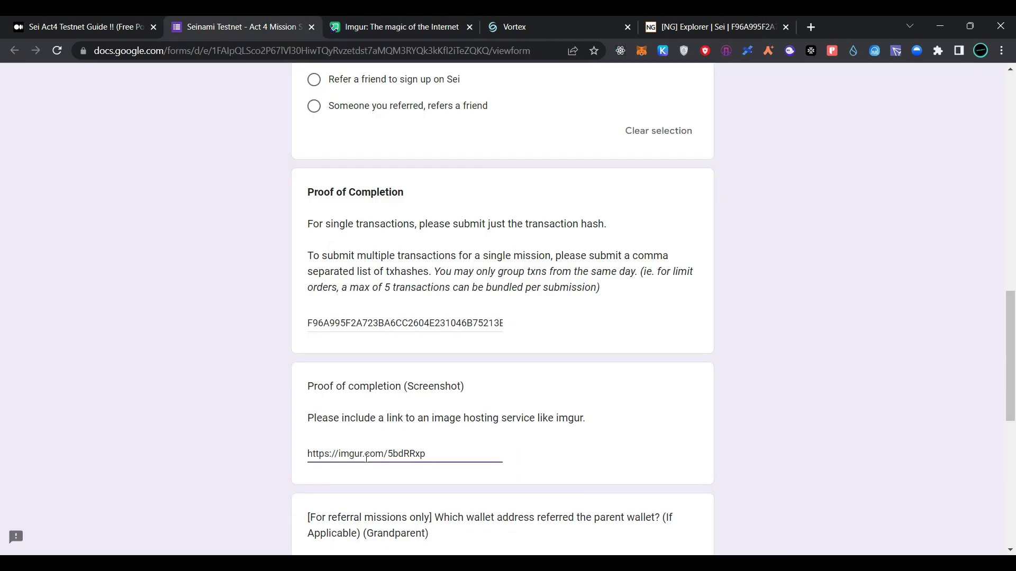
Step: Leave the three referral wallet address fields empty and submit the Act 4 mission form
scroll(320, 313, "down", 4)
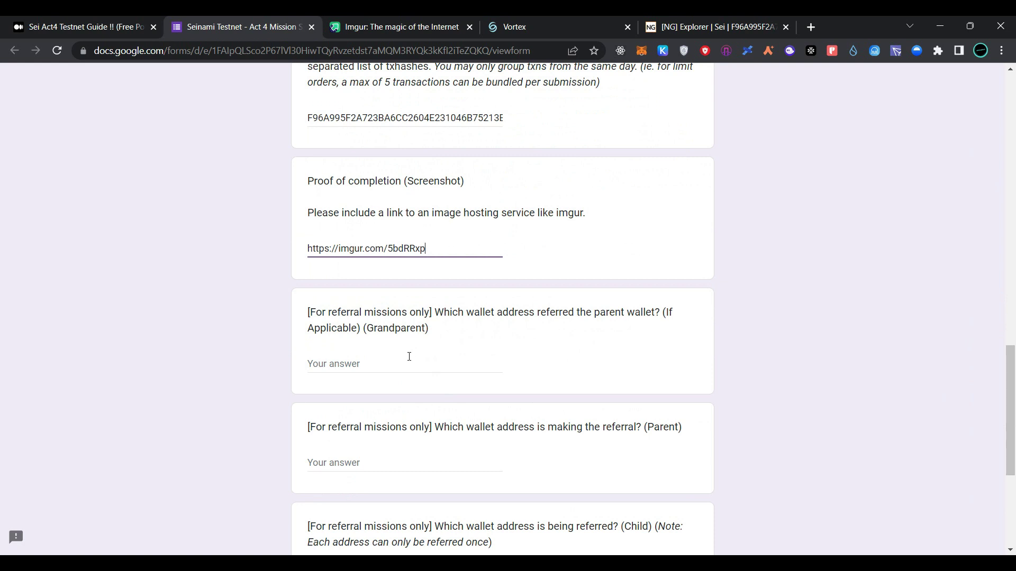
scroll(409, 357, "down", 2)
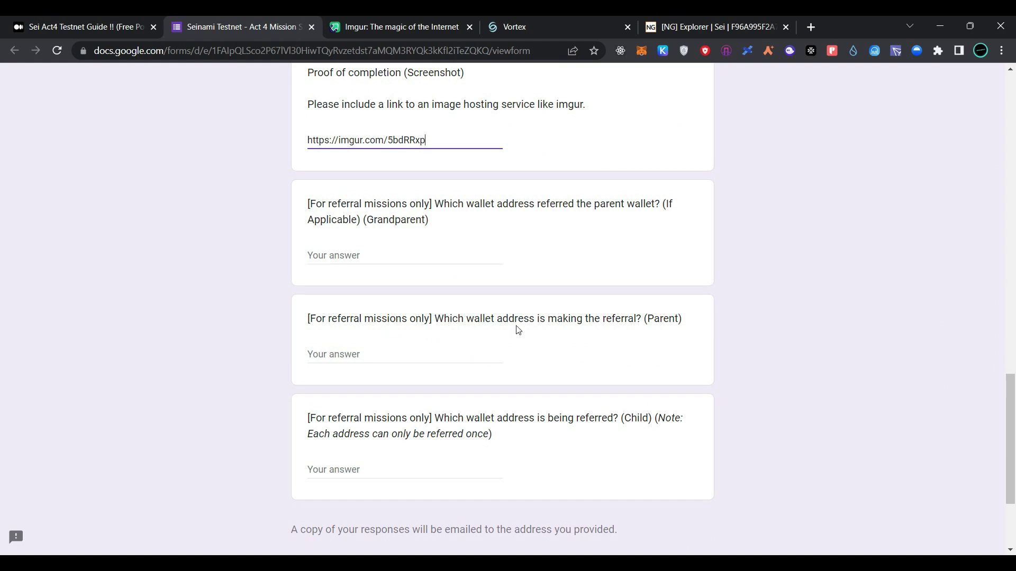
left_click(383, 356)
scroll(385, 358, "down", 2)
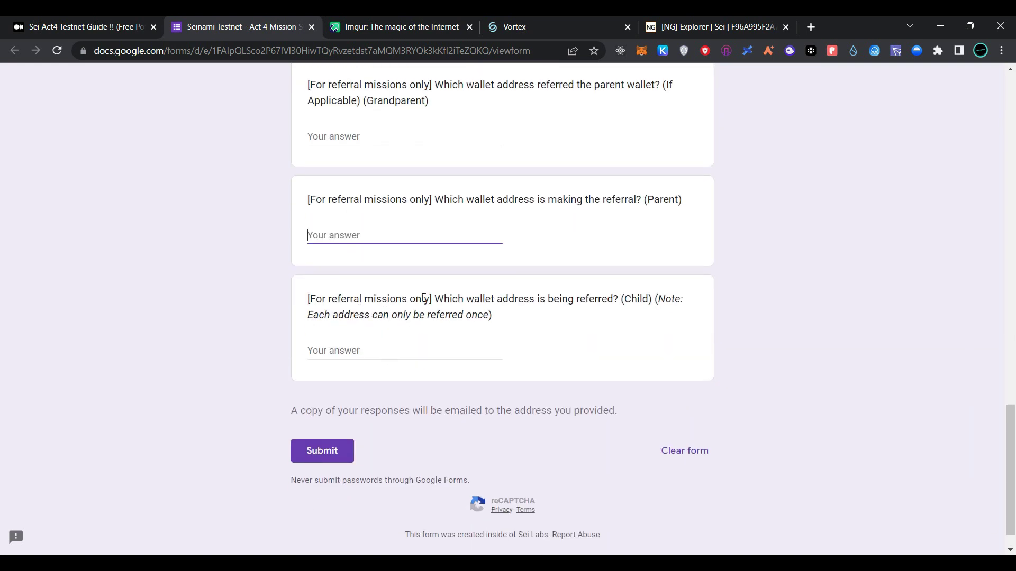
left_click(437, 350)
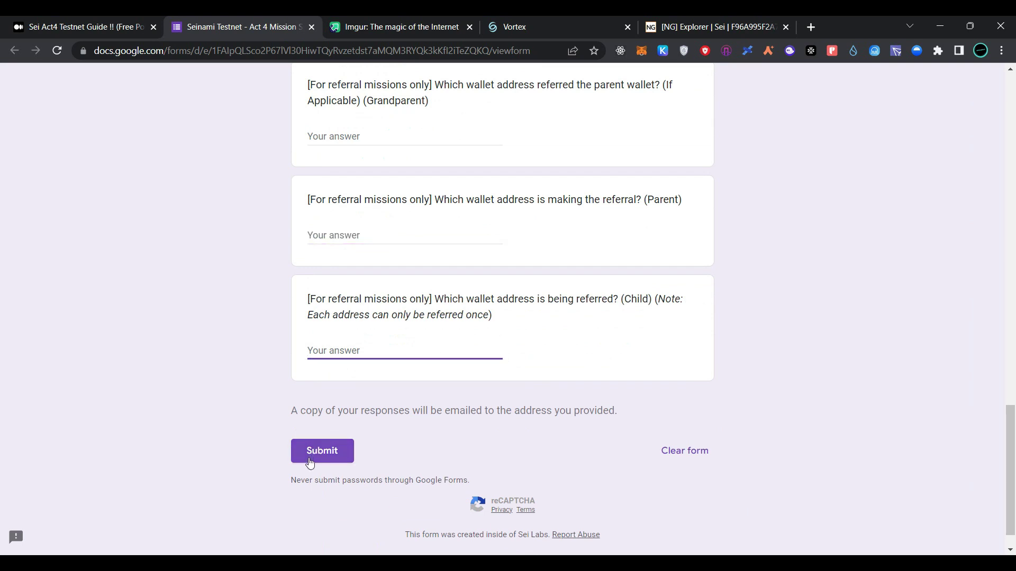
left_click(336, 450)
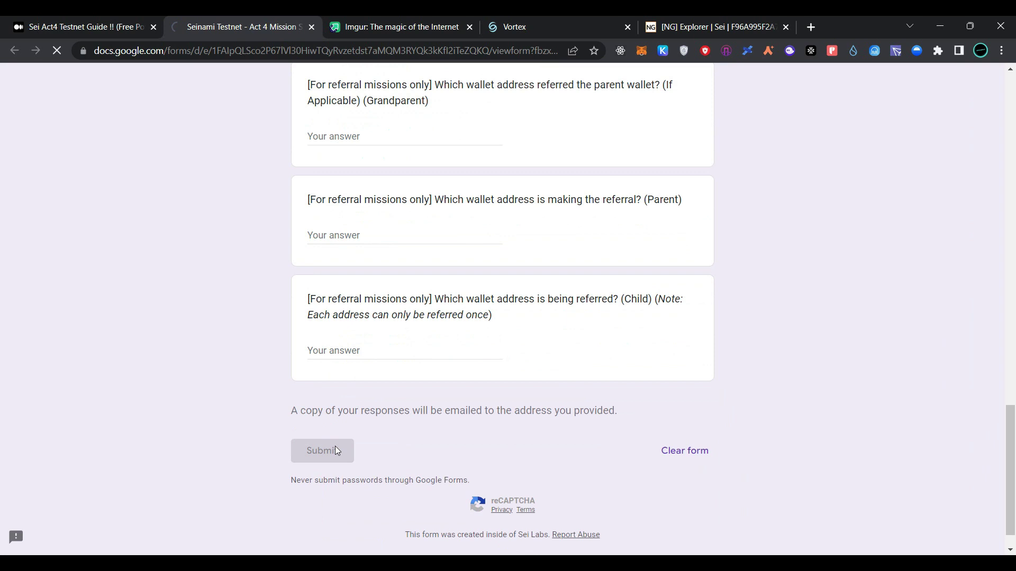
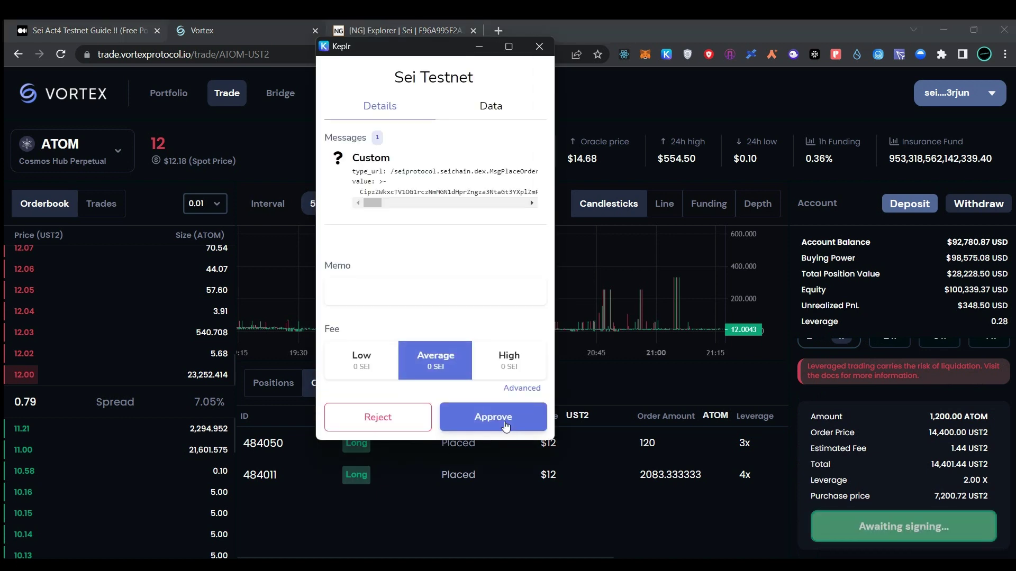
Step: Approve the 2x leveraged market order for 1,200 ATOM in the Keplr wallet
left_click(507, 420)
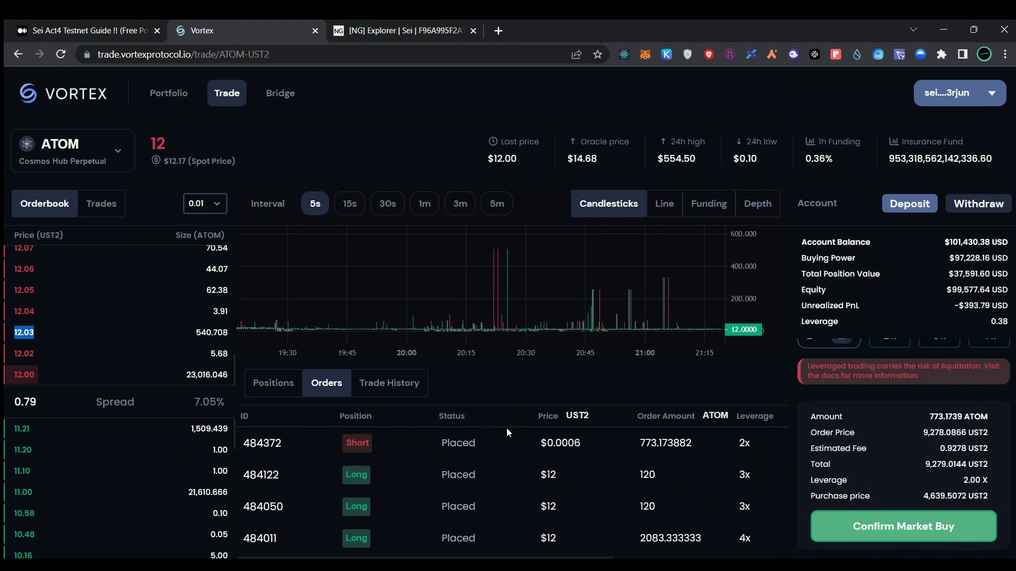
Step: Try to place a market buy order for 773.1739 ATOM at 2x leverage, approving each attempt in Keplr
left_click(850, 522)
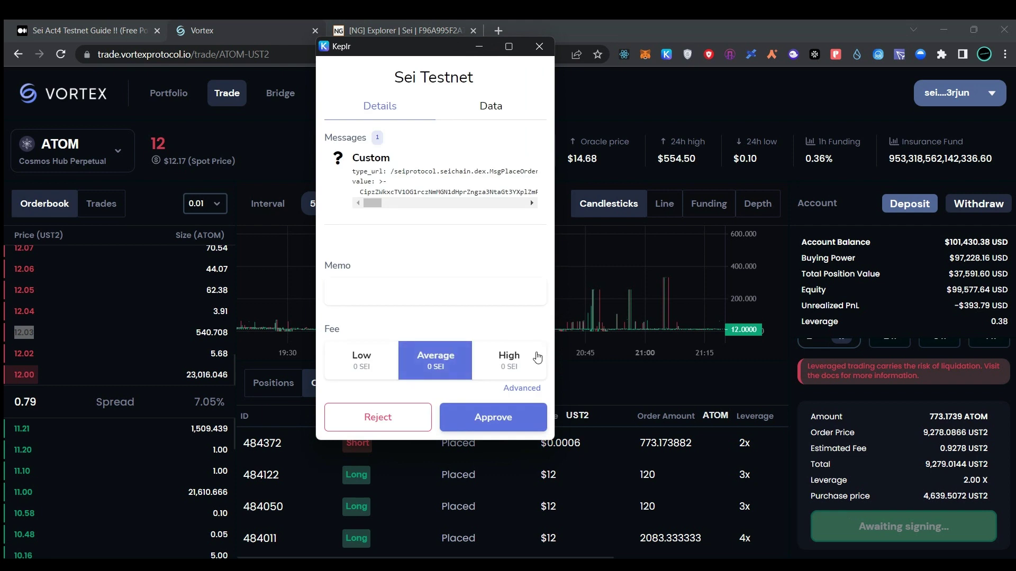
left_click(499, 414)
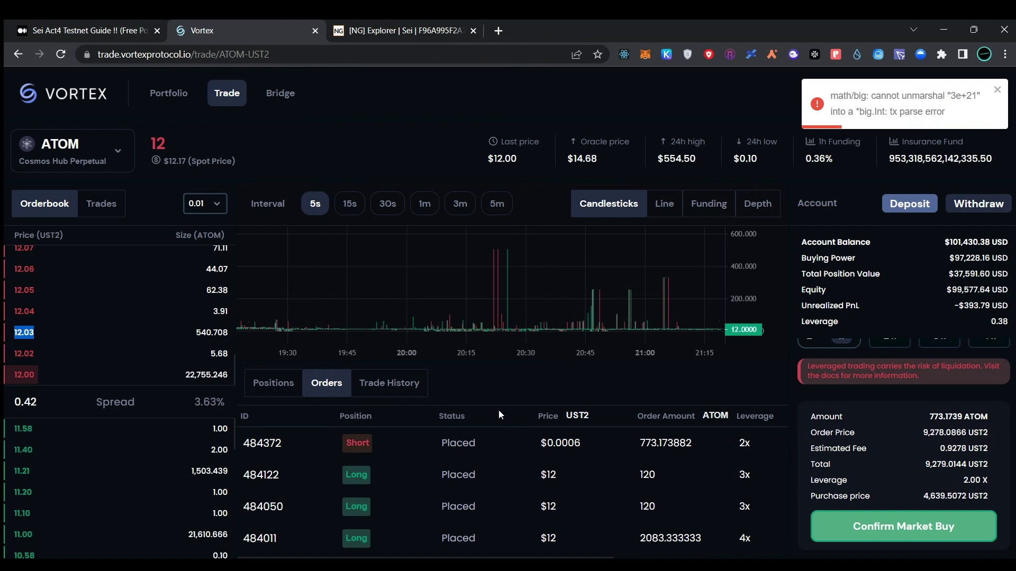
left_click(936, 534)
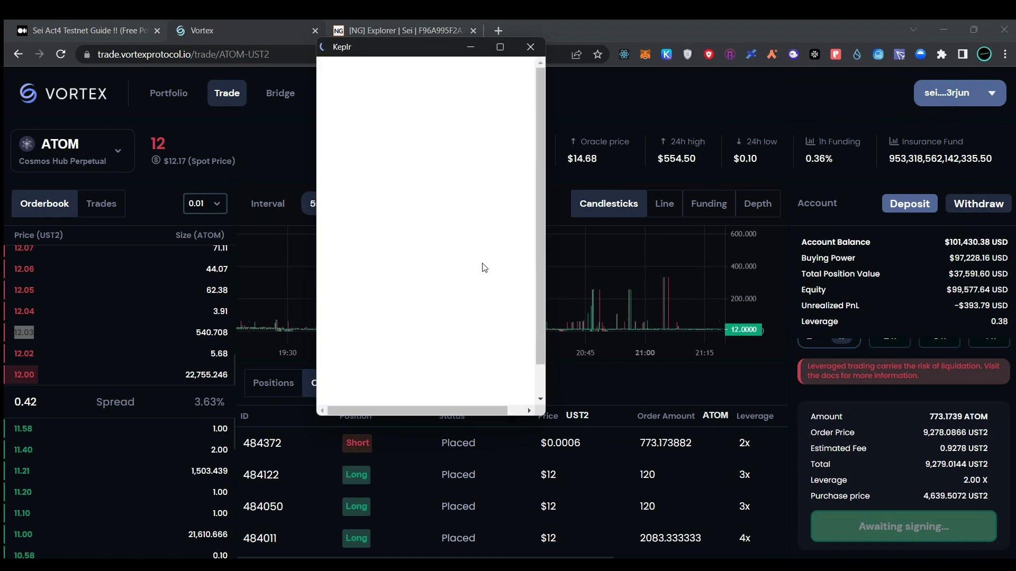
left_click(485, 417)
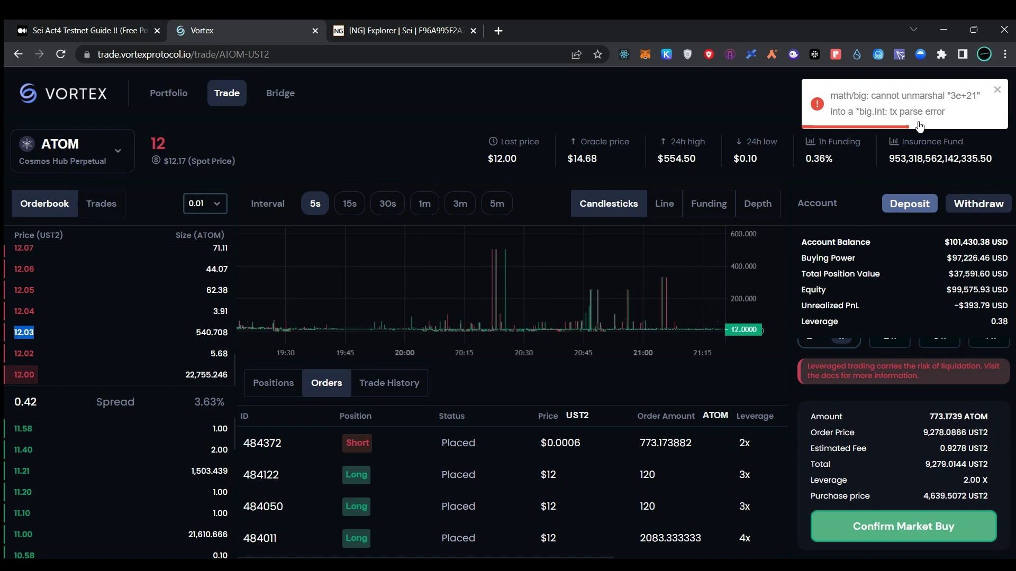
Step: Switch the order to Sell, confirm the market sell of 773.1739 ATOM at 2x leverage and approve it in Keplr
left_click(939, 396)
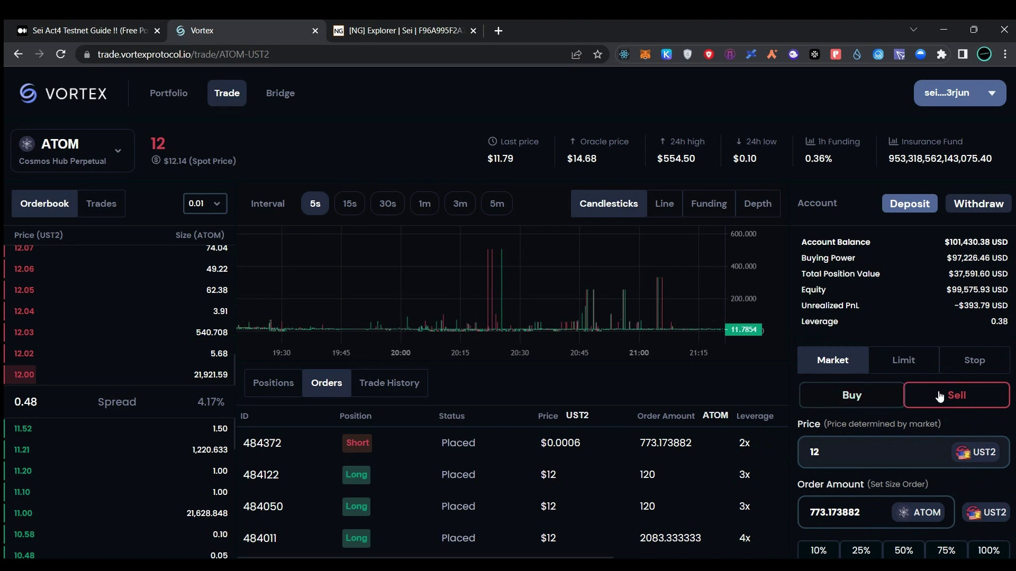
scroll(859, 417, "down", 4)
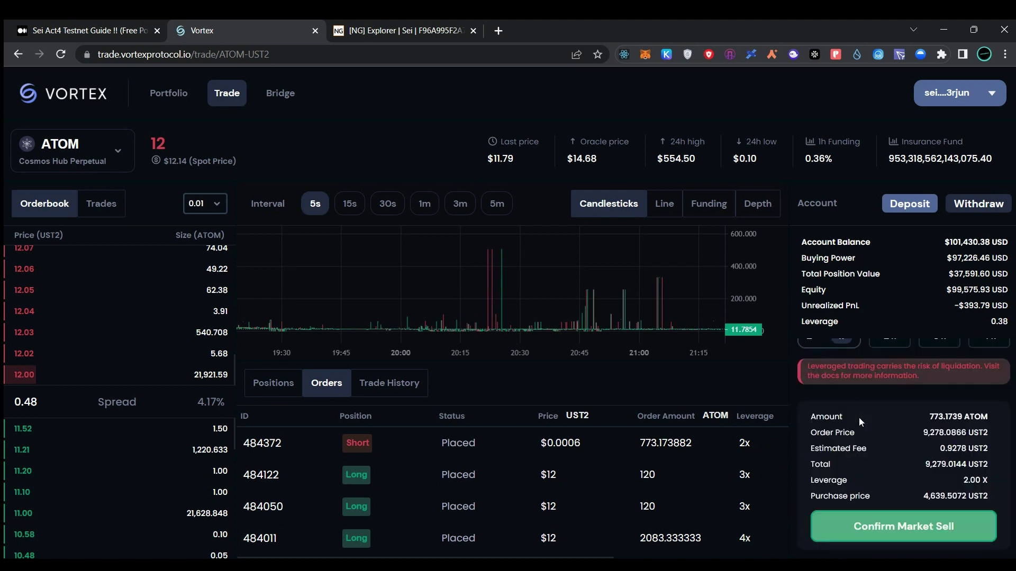
left_click(905, 537)
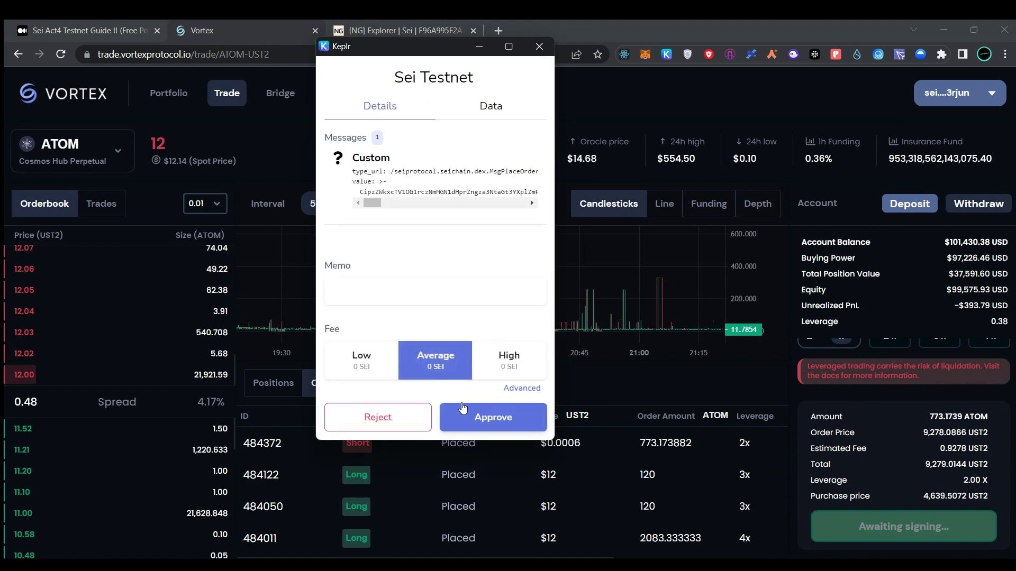
left_click(495, 417)
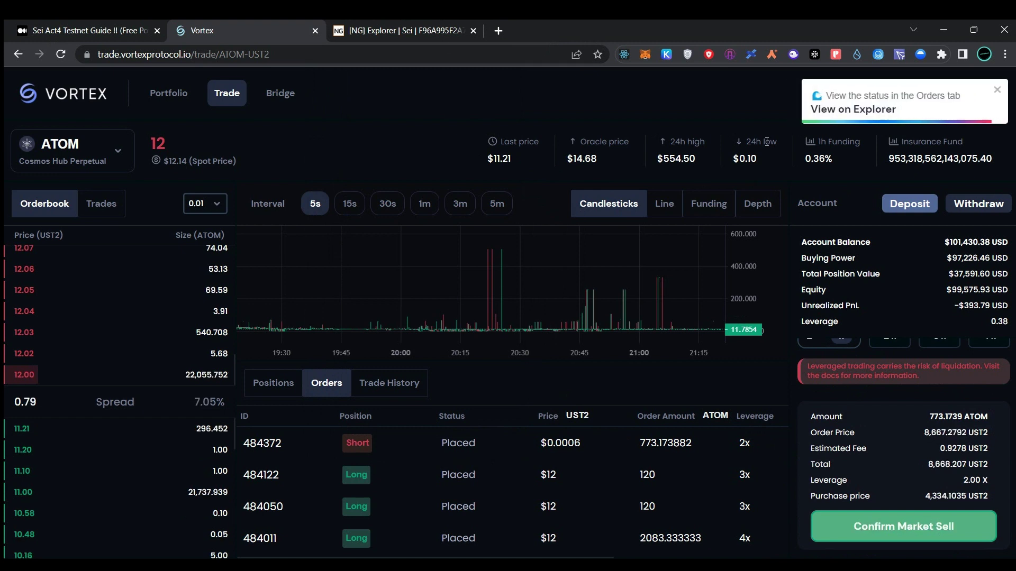
Step: Open the market sell order's transaction in the Sei explorer and close the previous transaction's page
left_click(845, 111)
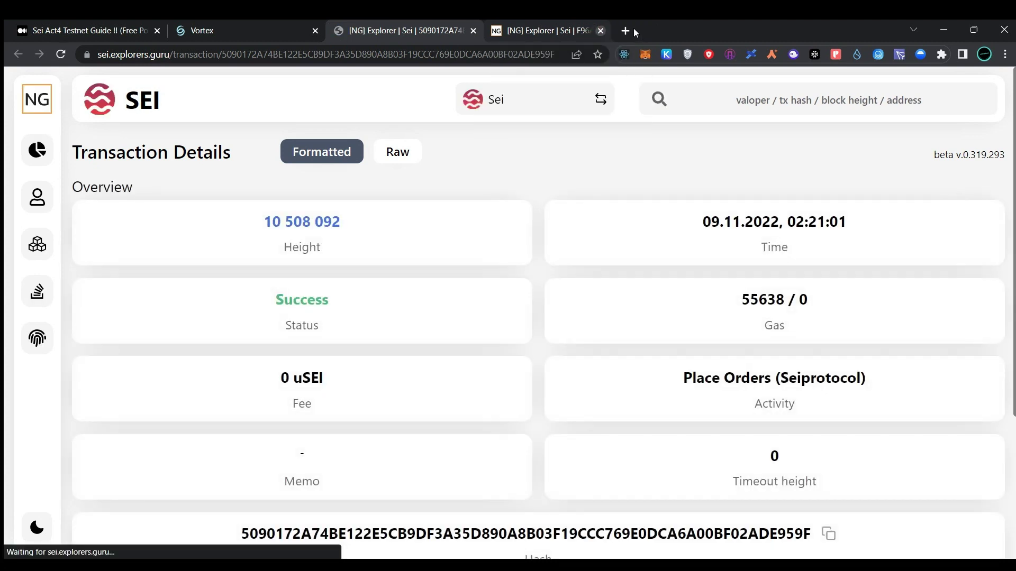
left_click(600, 31)
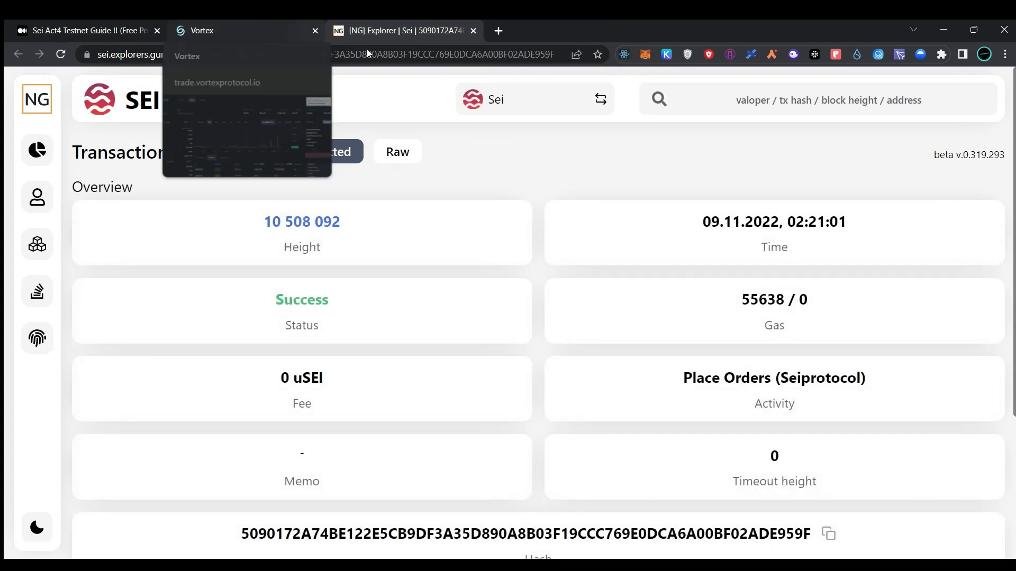
left_click(245, 22)
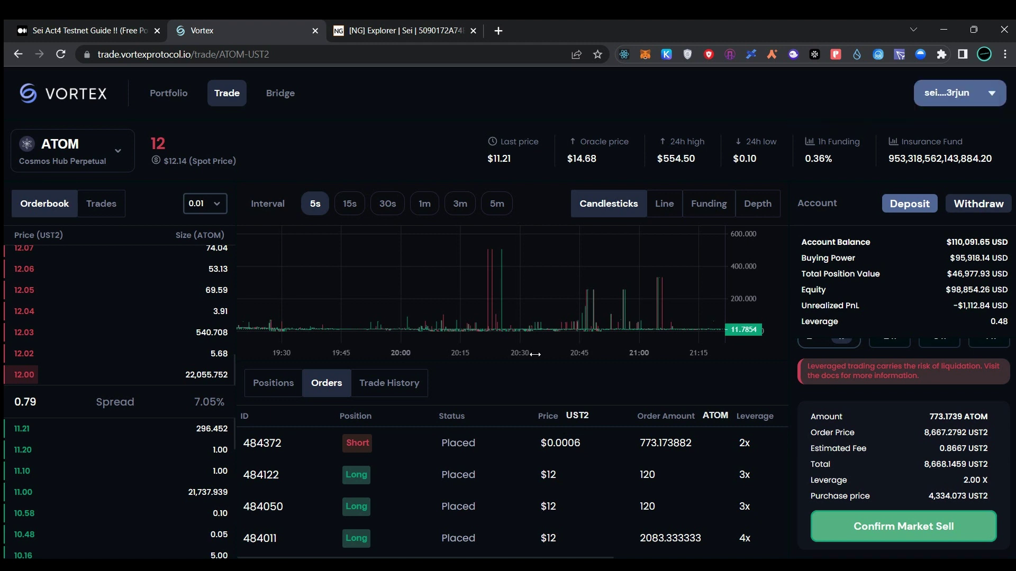
scroll(533, 358, "left", 2)
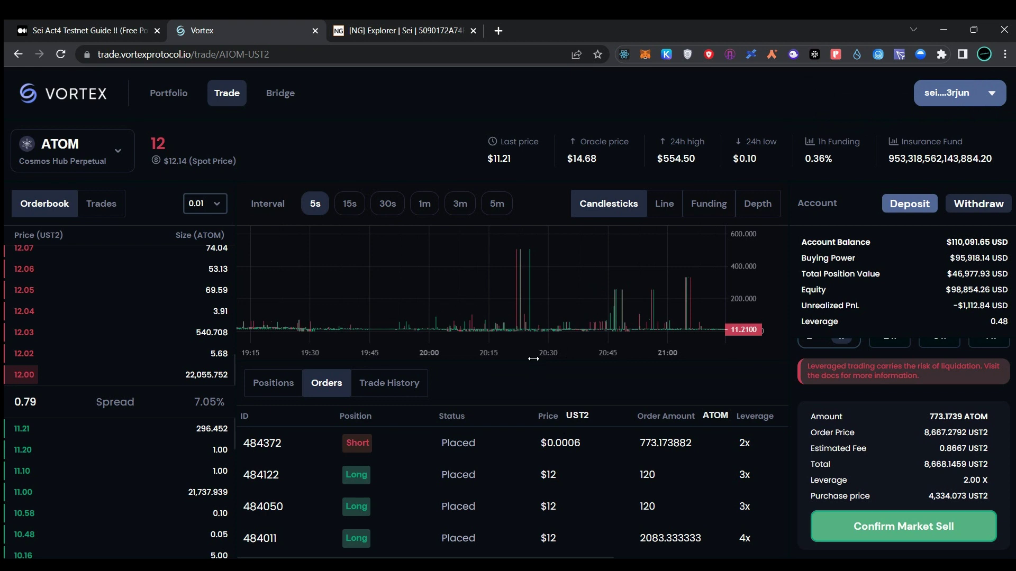
scroll(533, 359, "right", 5)
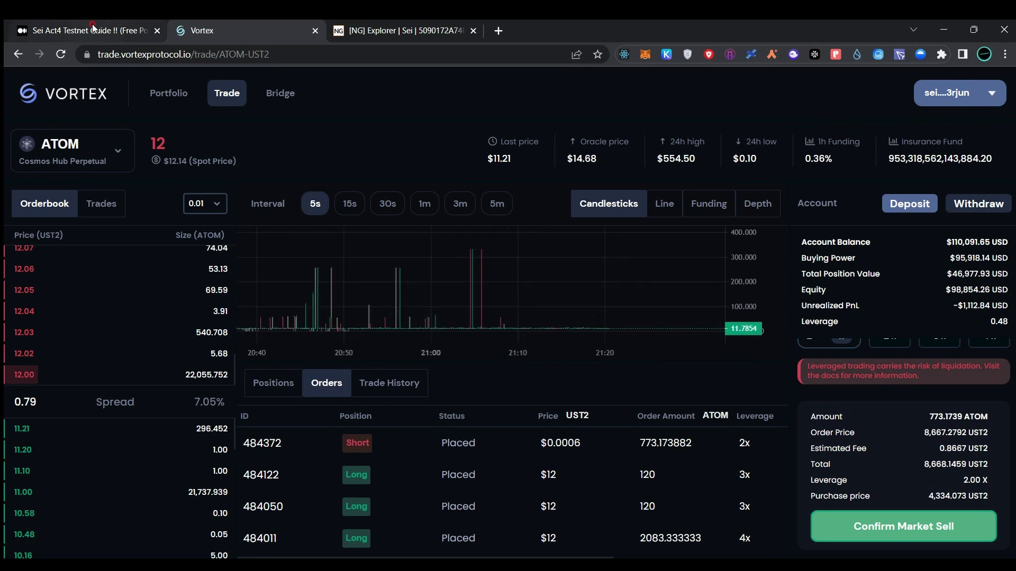
Step: Return to the Sei Act4 guide and open the mission form linked under "Again, let's fill the form"
left_click(92, 30)
scroll(343, 249, "down", 8)
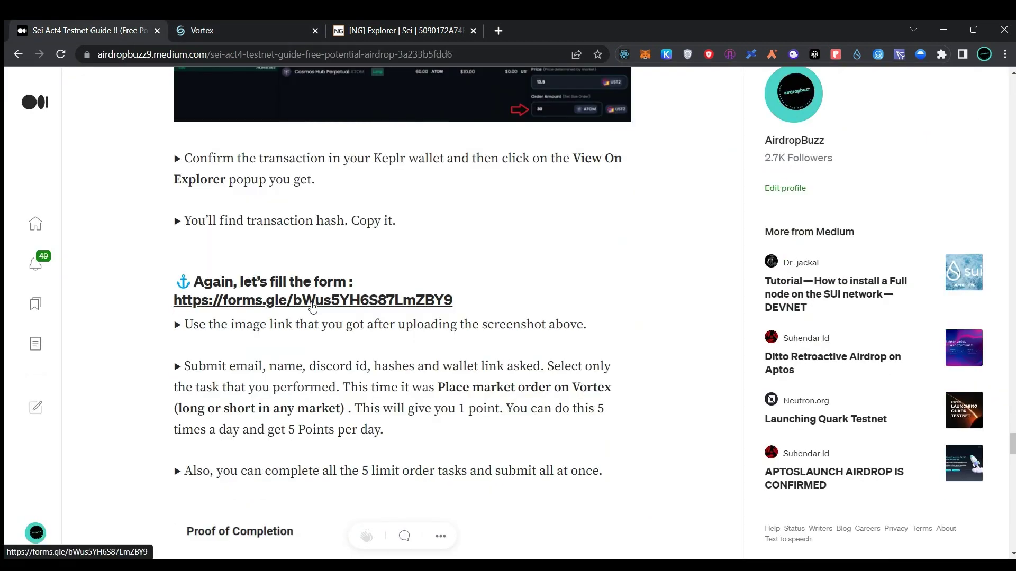
left_click(312, 306)
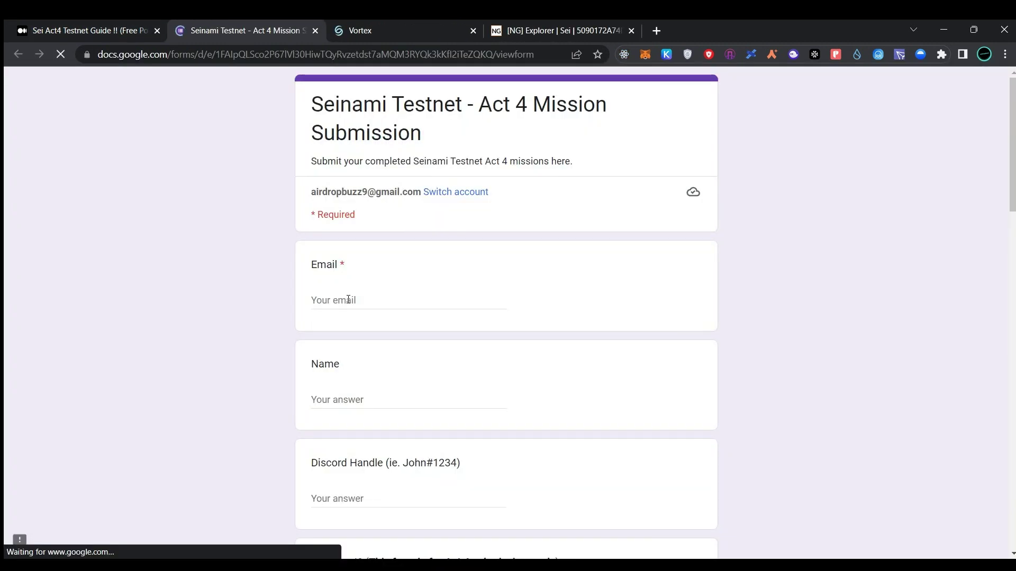
Step: Select Act 4 and the mission "Place market order on Vortex (long or short in any market)" in the form
scroll(348, 299, "down", 2)
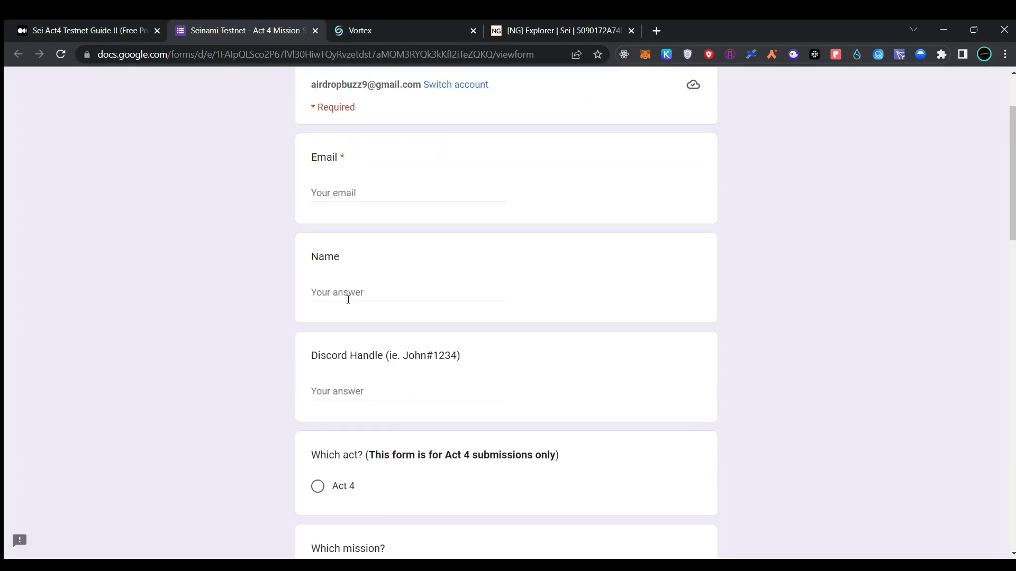
scroll(348, 299, "down", 2)
scroll(348, 300, "down", 2)
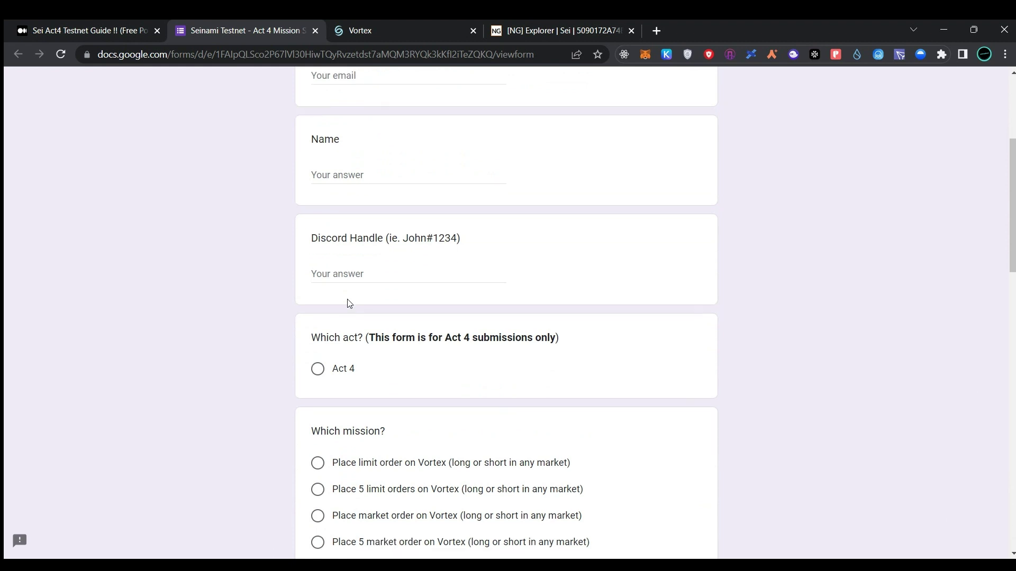
scroll(348, 302, "down", 1)
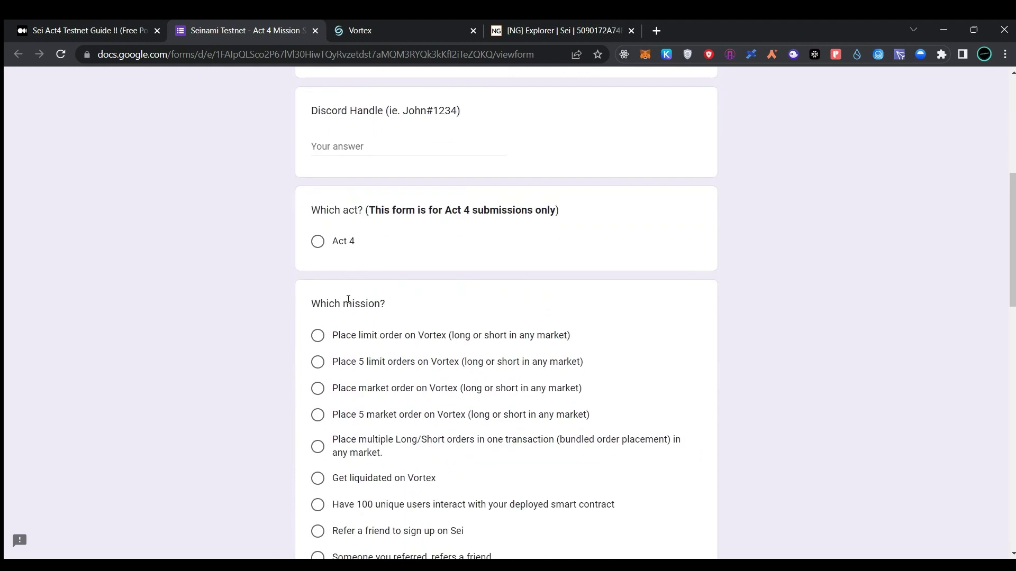
left_click(317, 241)
scroll(375, 170, "down", 3)
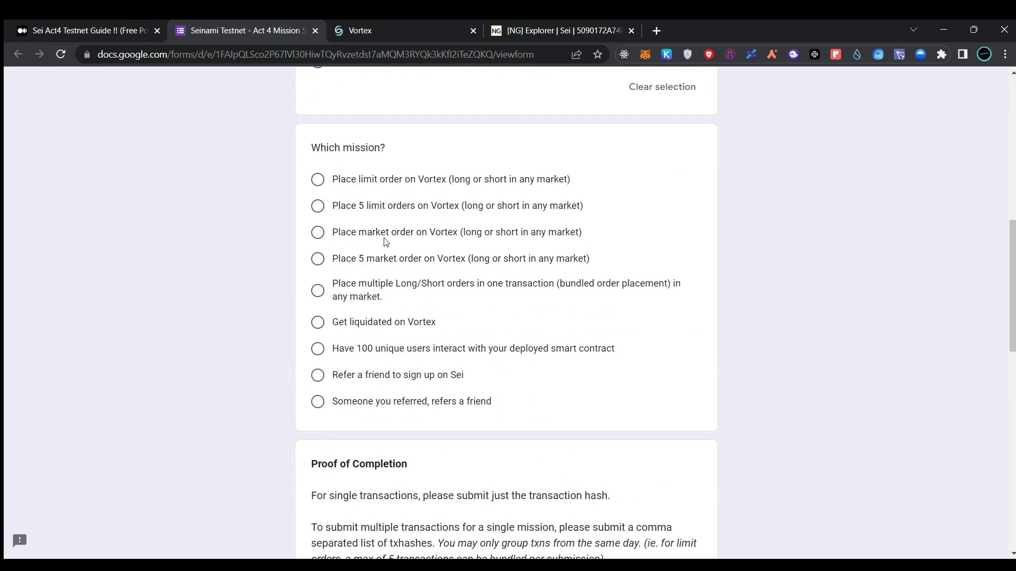
left_click(333, 236)
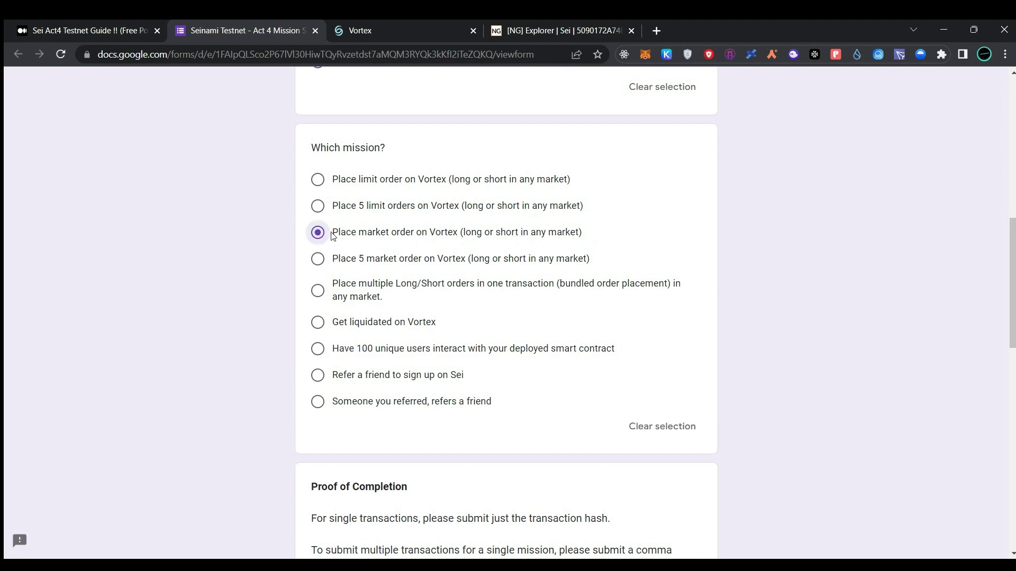
Step: Copy the market order's transaction hash from the Sei explorer into the form's Proof of Completion field
scroll(334, 236, "down", 3)
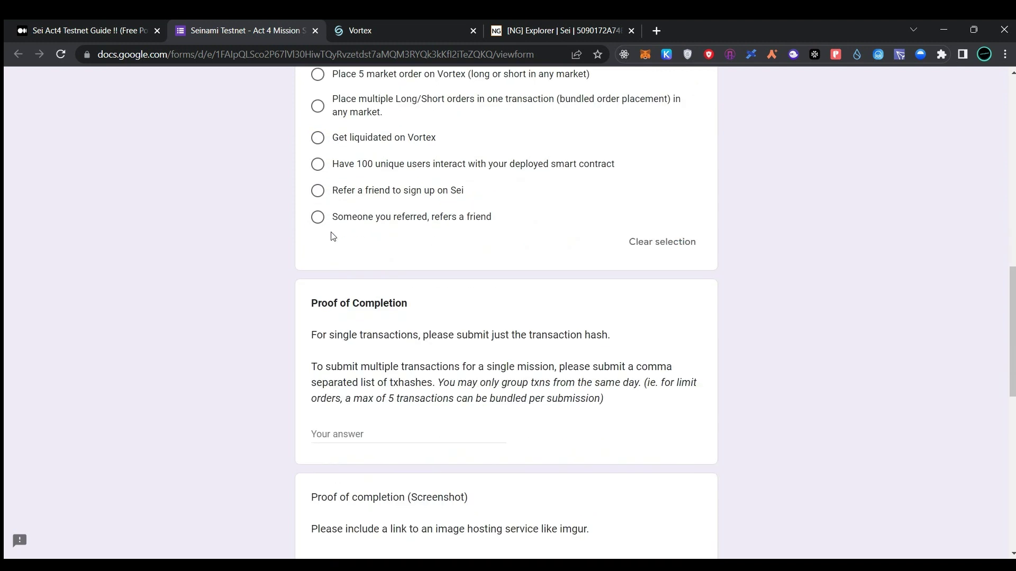
scroll(333, 236, "down", 3)
left_click(331, 273)
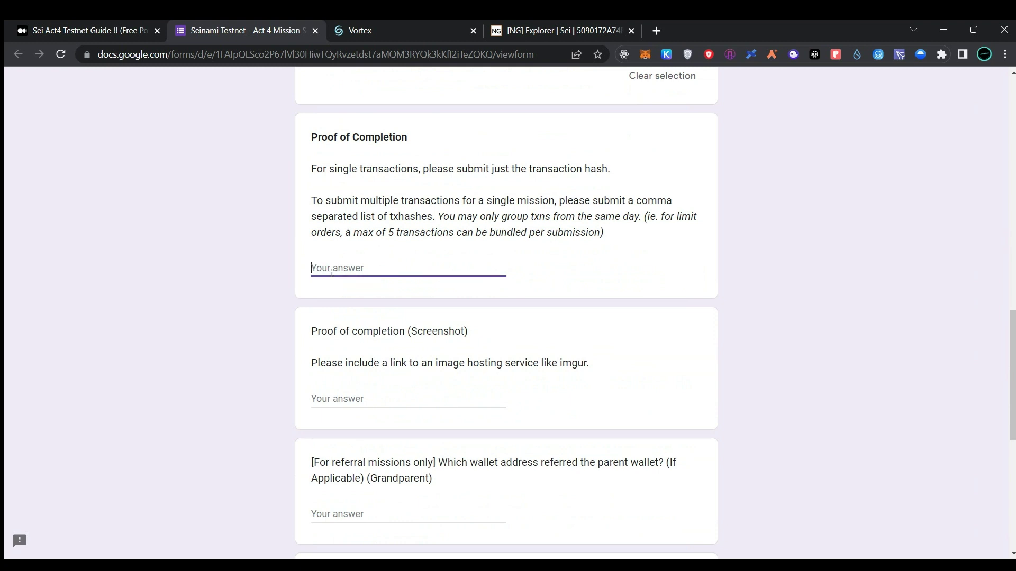
left_click(550, 20)
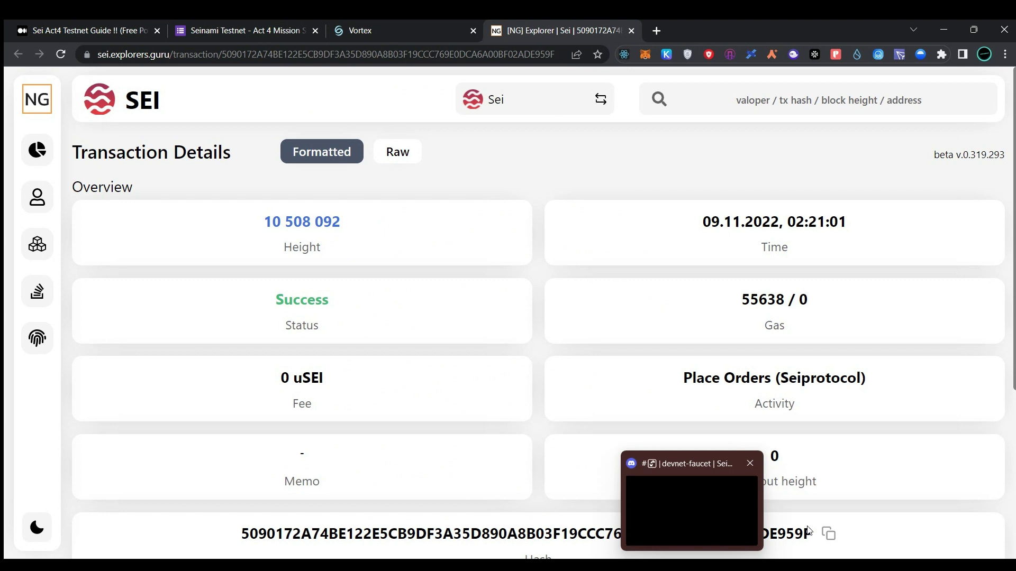
left_click(828, 536)
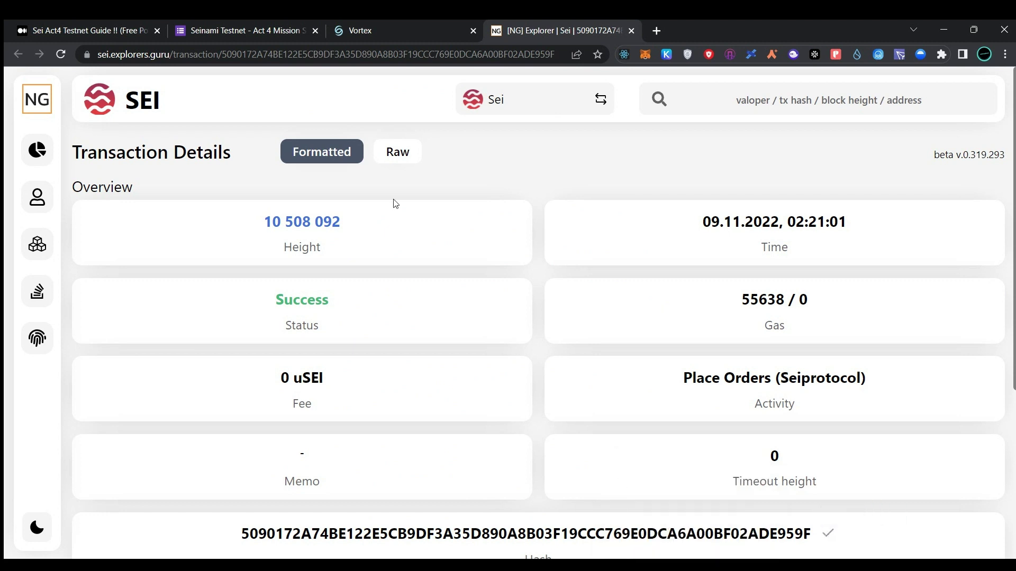
left_click(294, 22)
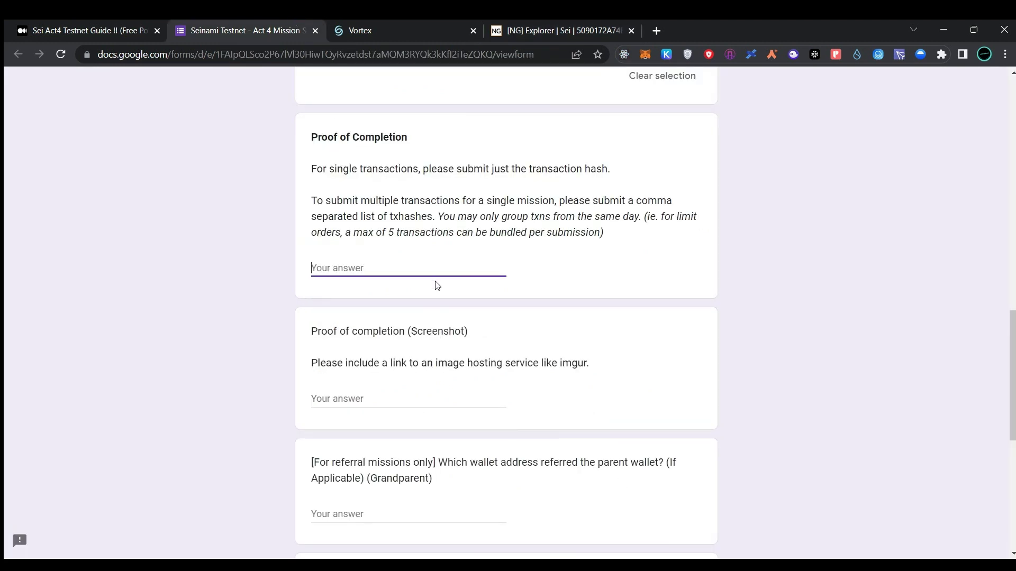
key("ctrl+v")
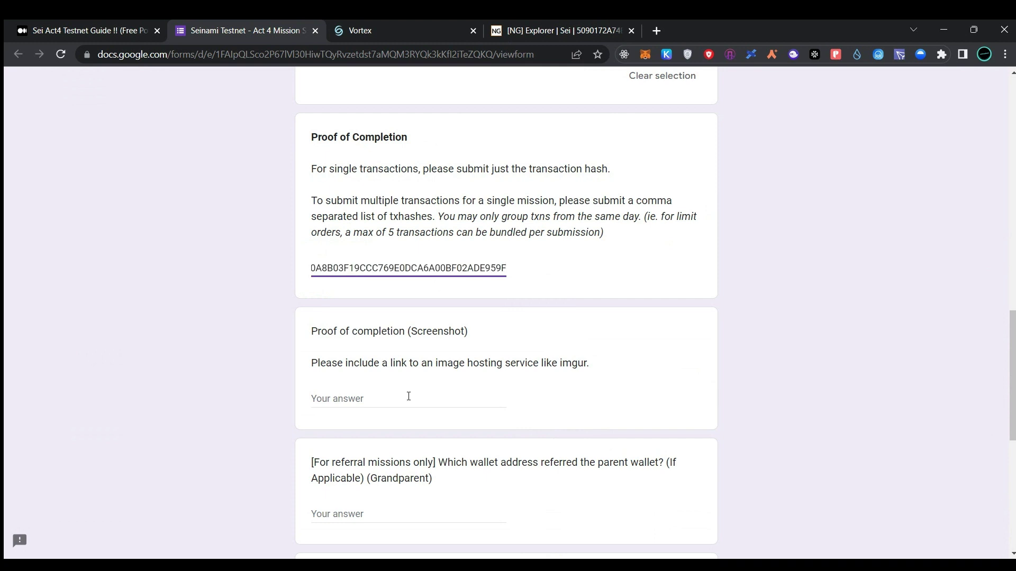
Step: Enter the Imgur link as the Proof of completion (Screenshot) and submit the mission form with the referral fields empty
left_click(408, 396)
key("ctrl+v")
scroll(318, 391, "down", 7)
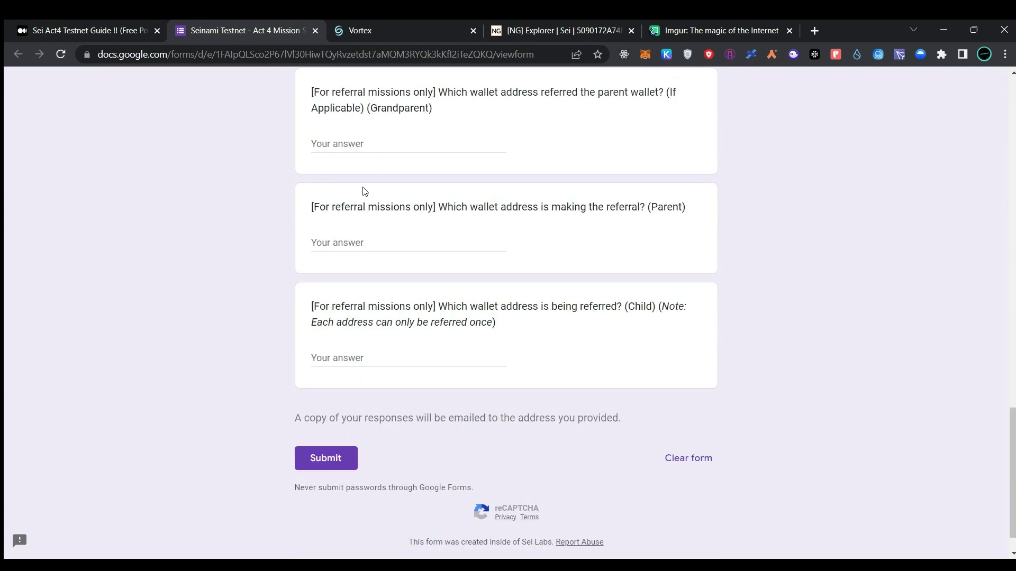
scroll(391, 308, "down", 2)
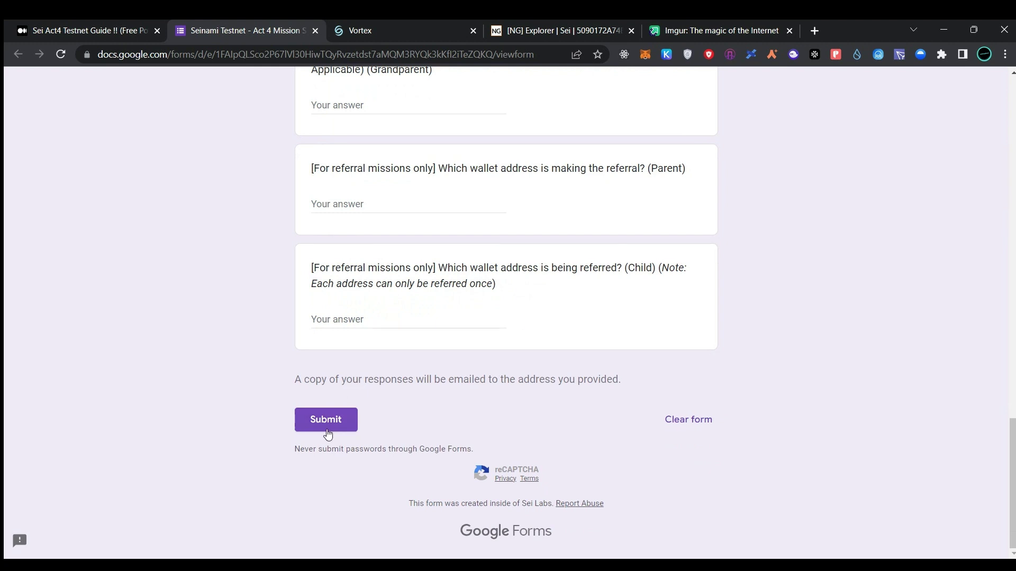
left_click(348, 423)
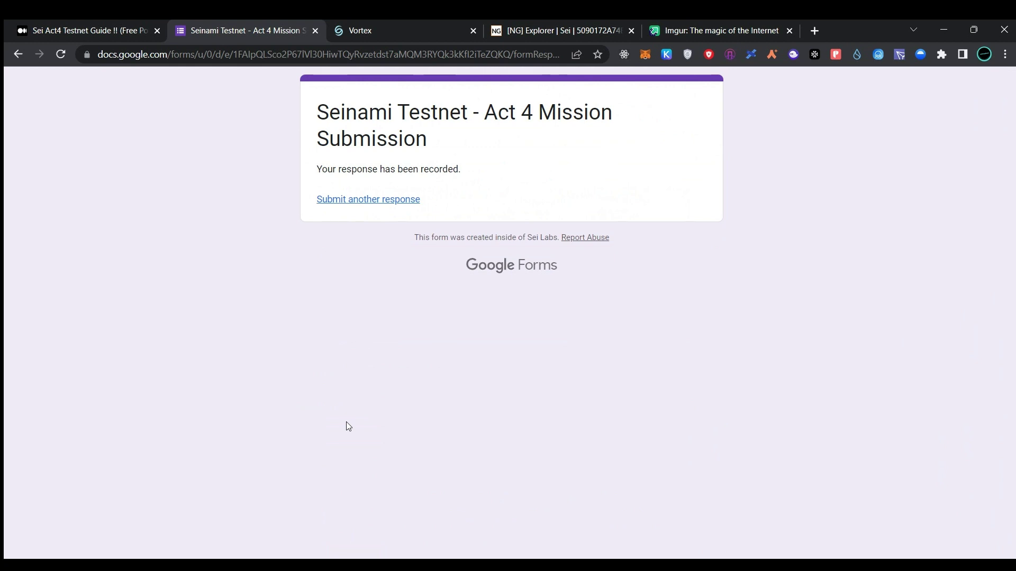
Step: Read the guide's notes on submitting several transaction hashes at once, bundled orders and referring friends
left_click(95, 36)
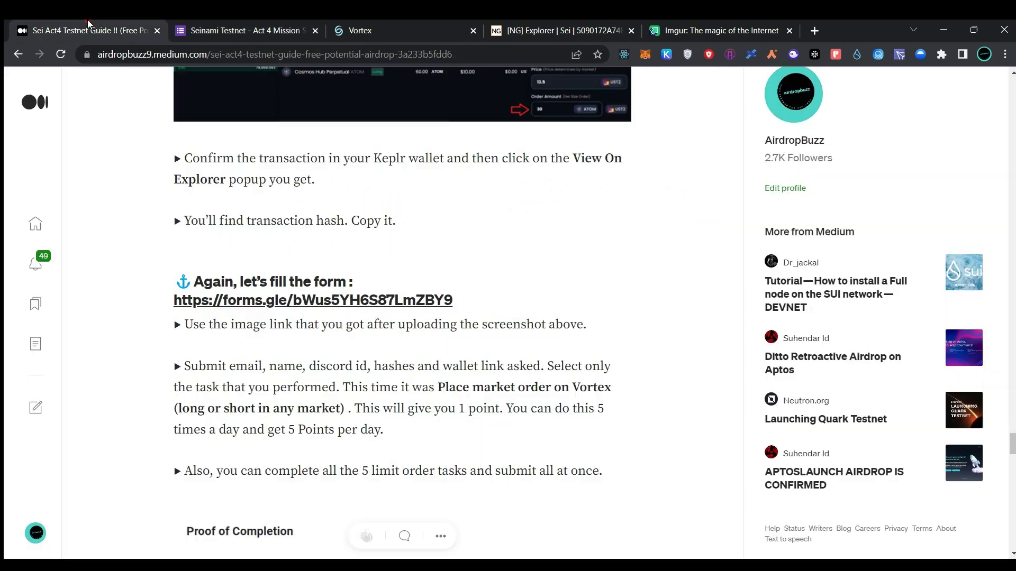
scroll(584, 270, "down", 2)
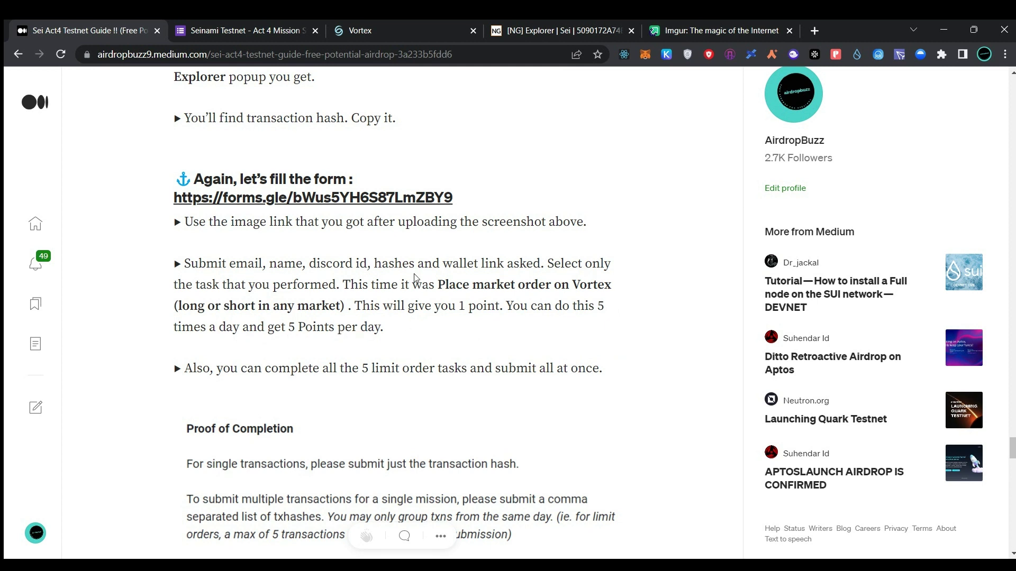
scroll(414, 277, "down", 3)
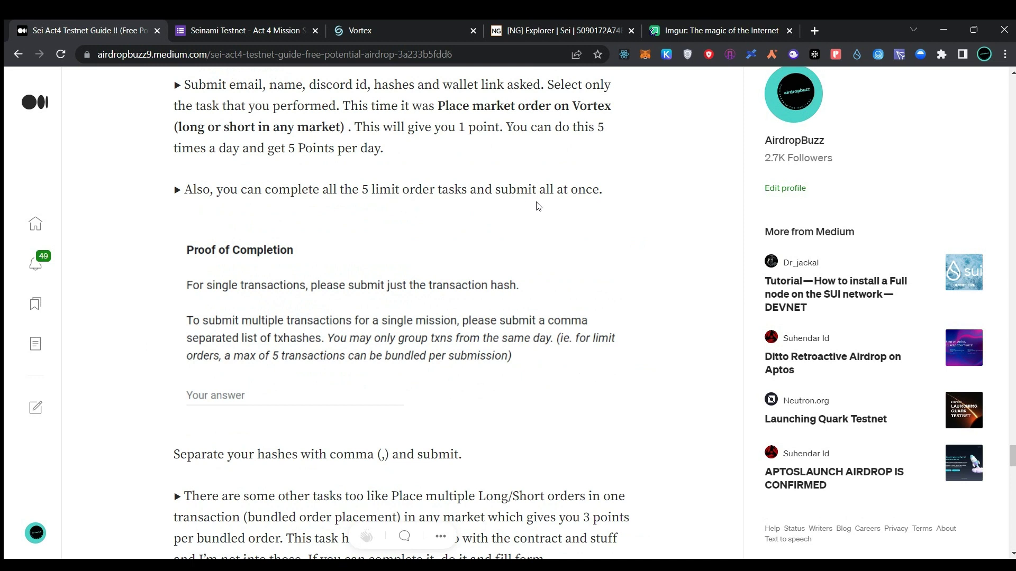
scroll(480, 220, "down", 1)
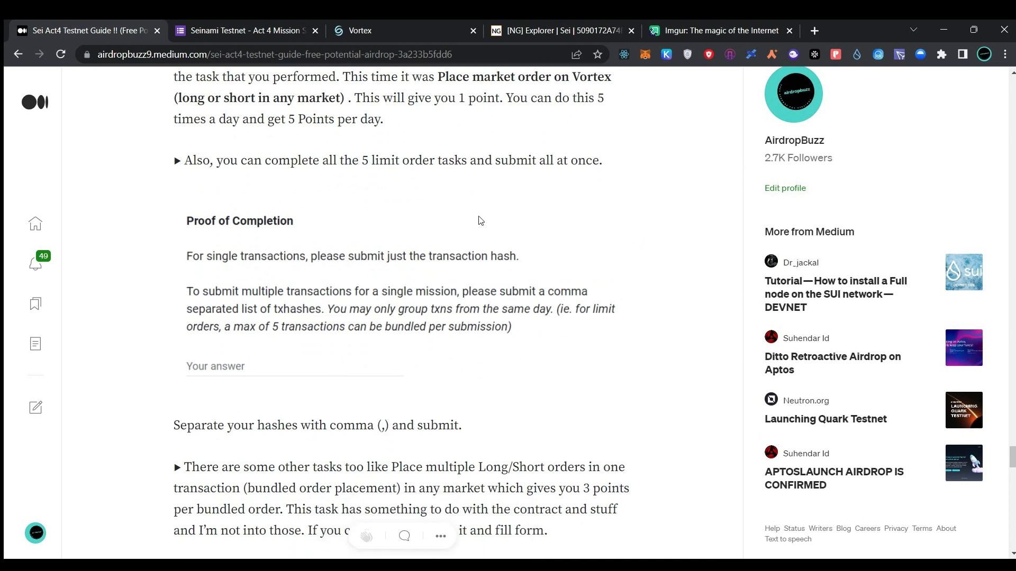
scroll(236, 268, "down", 2)
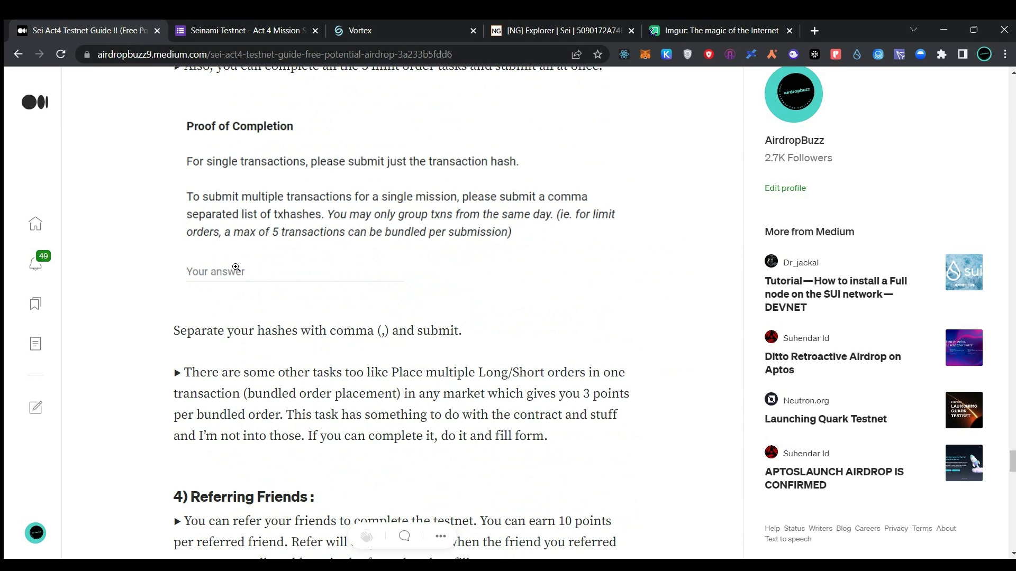
scroll(236, 268, "down", 1)
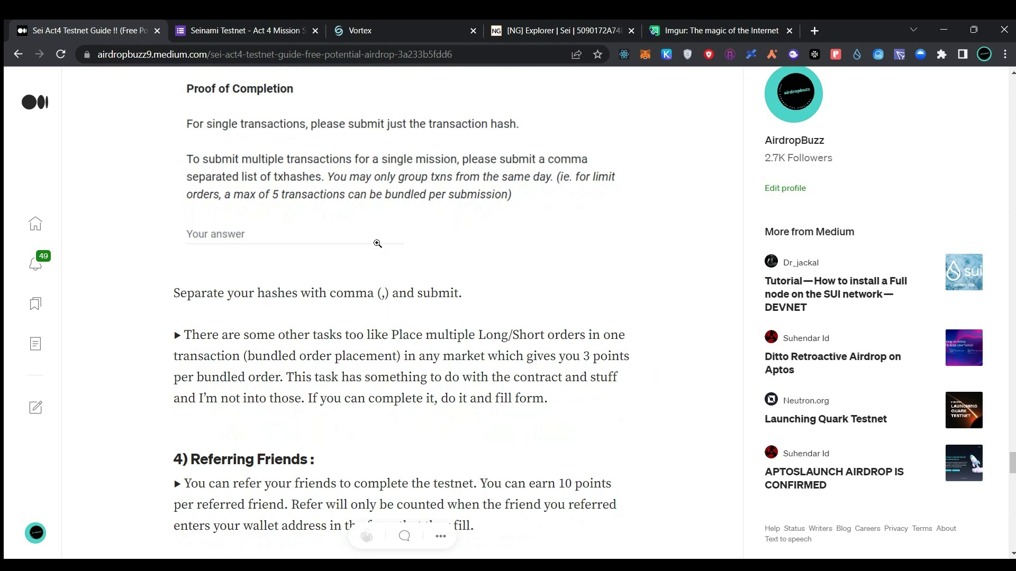
scroll(413, 342, "down", 1)
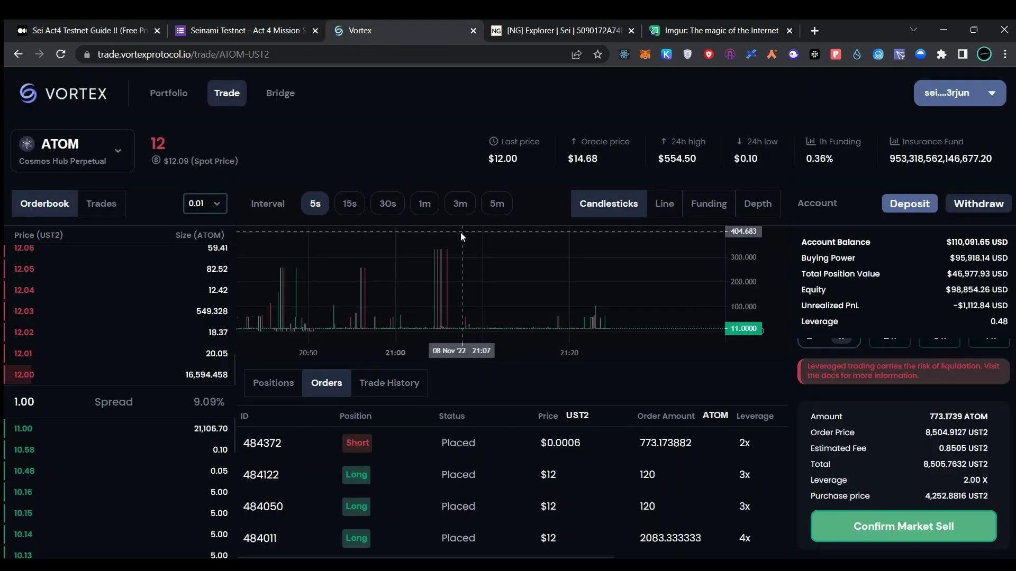